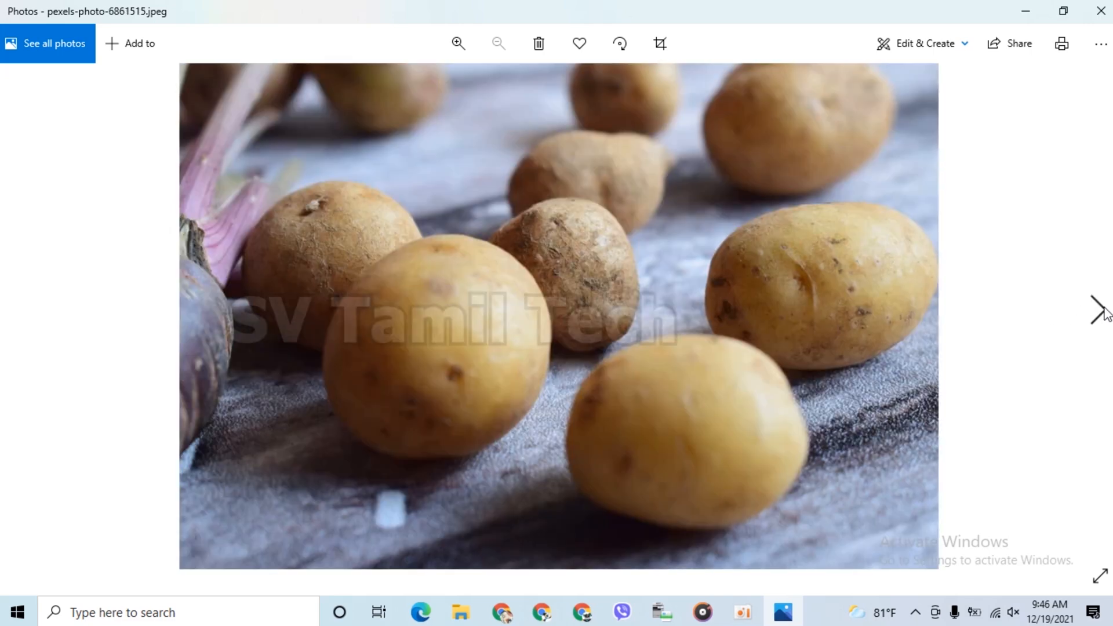
Step: Preview the 5th St. Food Hall and blue bowl sample photos, and switch to the Cleanup.pictures page in Chrome
click(1098, 310)
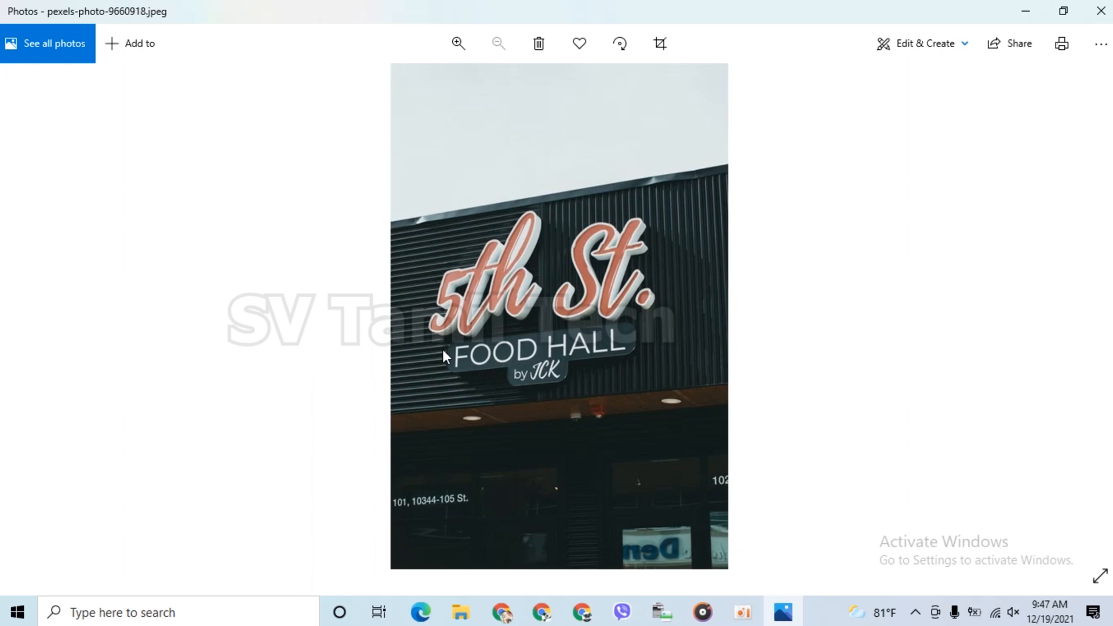
click(1101, 319)
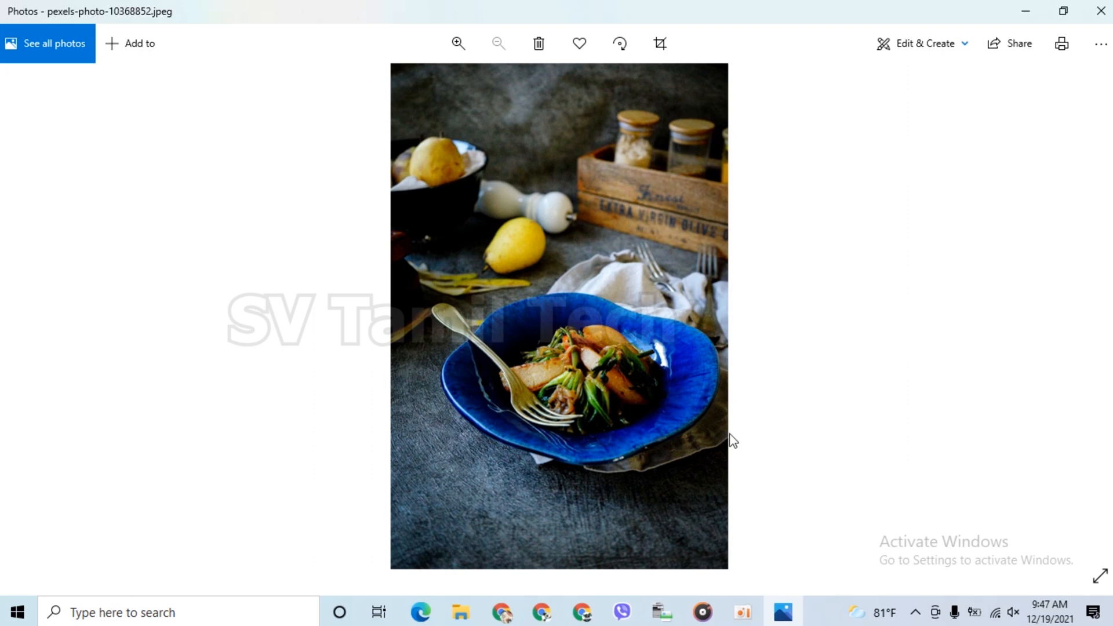
click(501, 611)
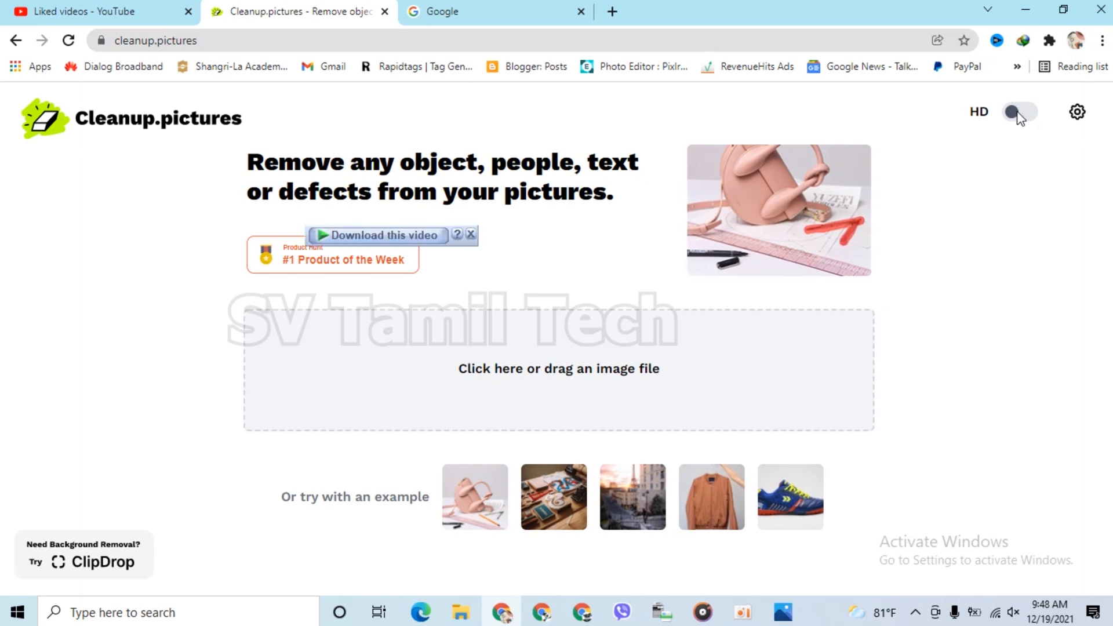
Step: View the HD upgrade offer, dismiss the video download overlay, and close the offer
click(987, 124)
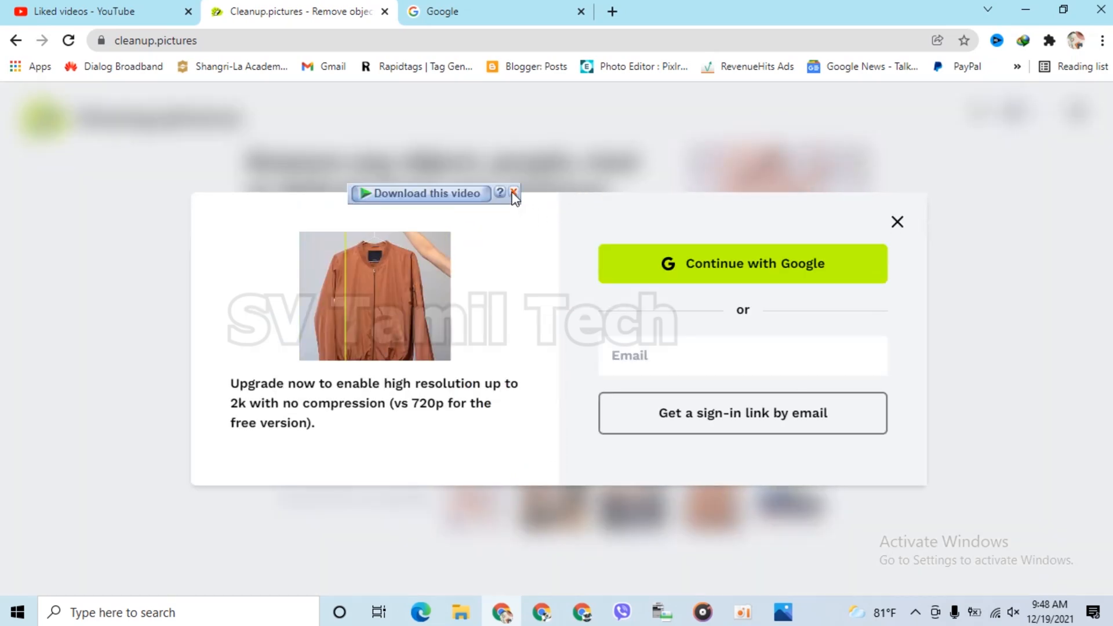
click(514, 193)
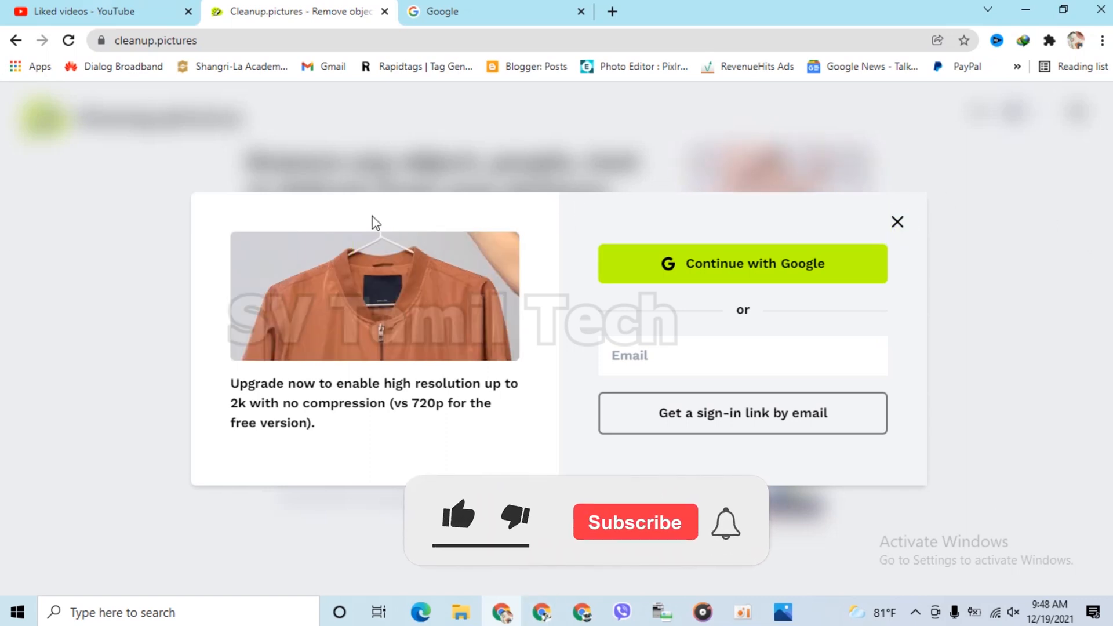
click(902, 225)
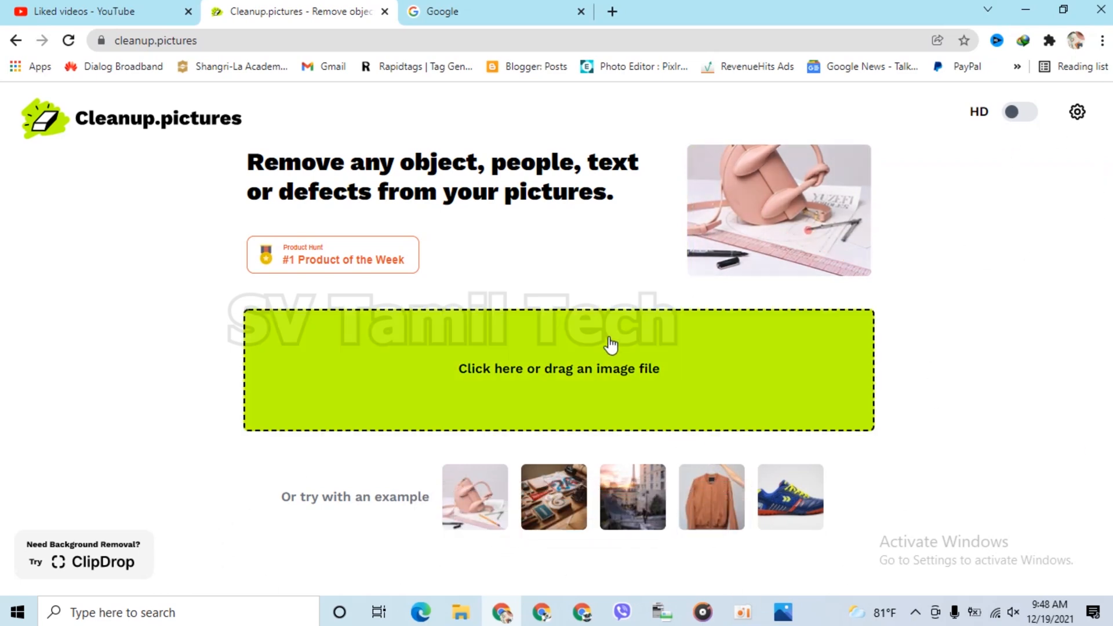
Step: Load the image pexels-photo-1484513 from the EDIT folder for cleanup
click(589, 370)
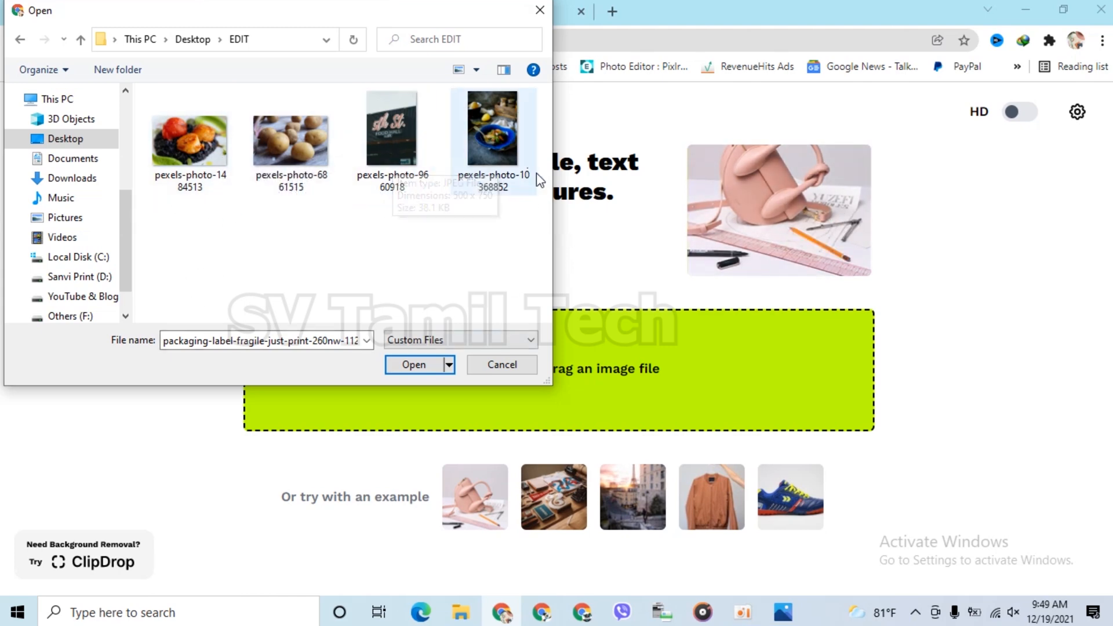
click(203, 181)
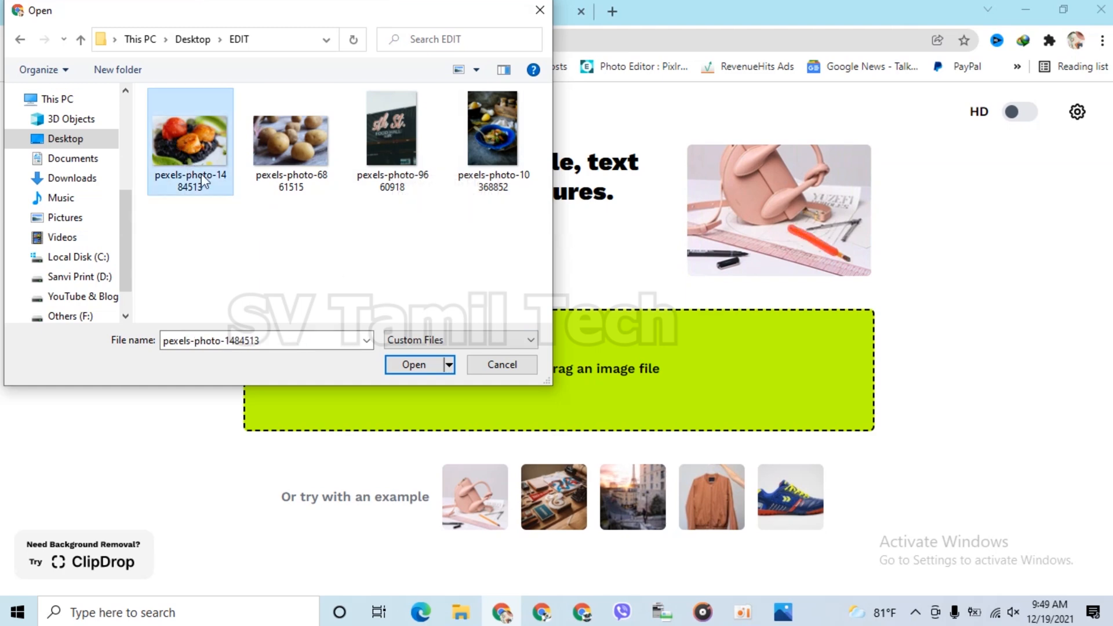
click(410, 364)
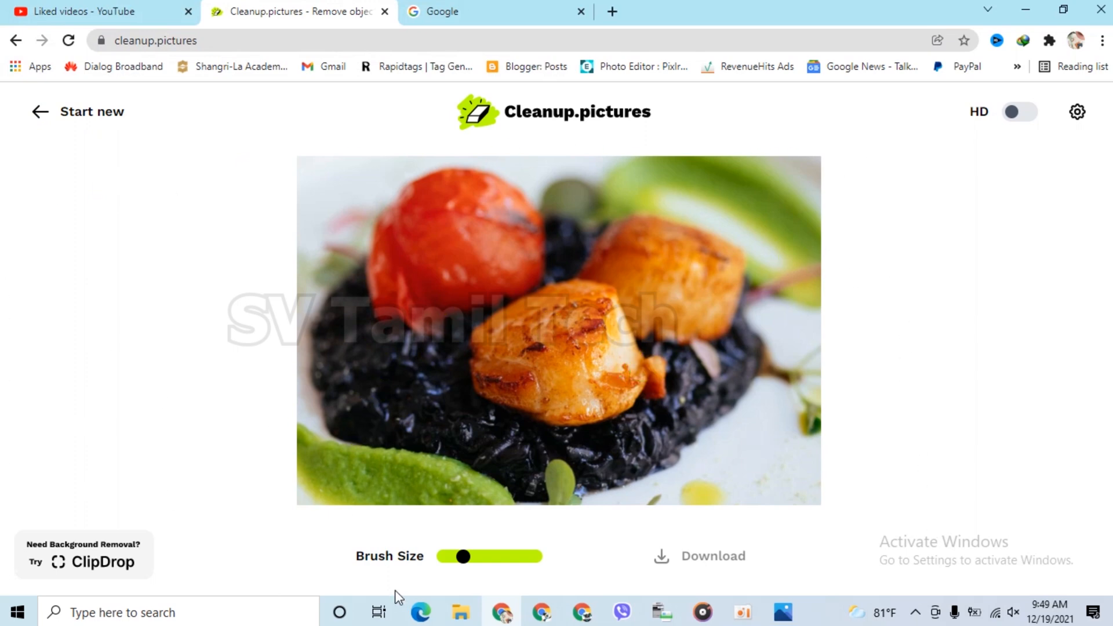
Step: Adjust the brush size, erase the whole front scallop from the black rice dish, and compare the edit with the original
mouse_move(471, 560)
mouse_down()
mouse_move(535, 558)
mouse_move(387, 561)
mouse_up()
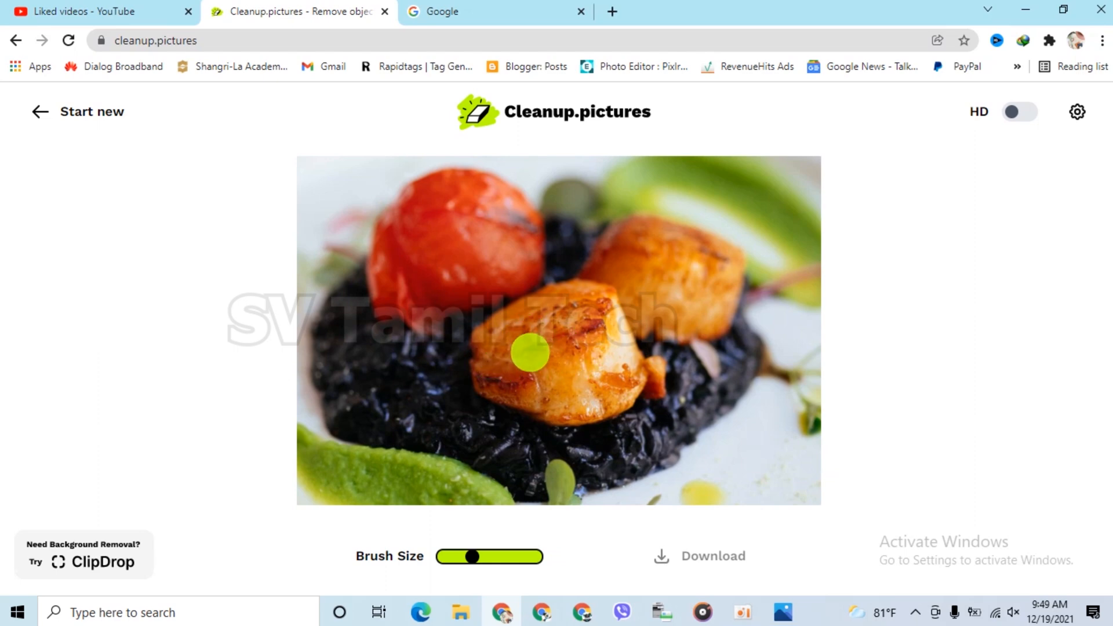
mouse_move(489, 356)
mouse_down()
mouse_move(493, 381)
mouse_move(534, 406)
mouse_move(582, 411)
mouse_move(628, 392)
mouse_move(621, 339)
mouse_move(568, 292)
mouse_move(502, 313)
mouse_move(486, 339)
mouse_move(555, 385)
mouse_move(595, 357)
mouse_move(537, 335)
mouse_move(532, 356)
mouse_move(581, 317)
mouse_move(560, 353)
mouse_up()
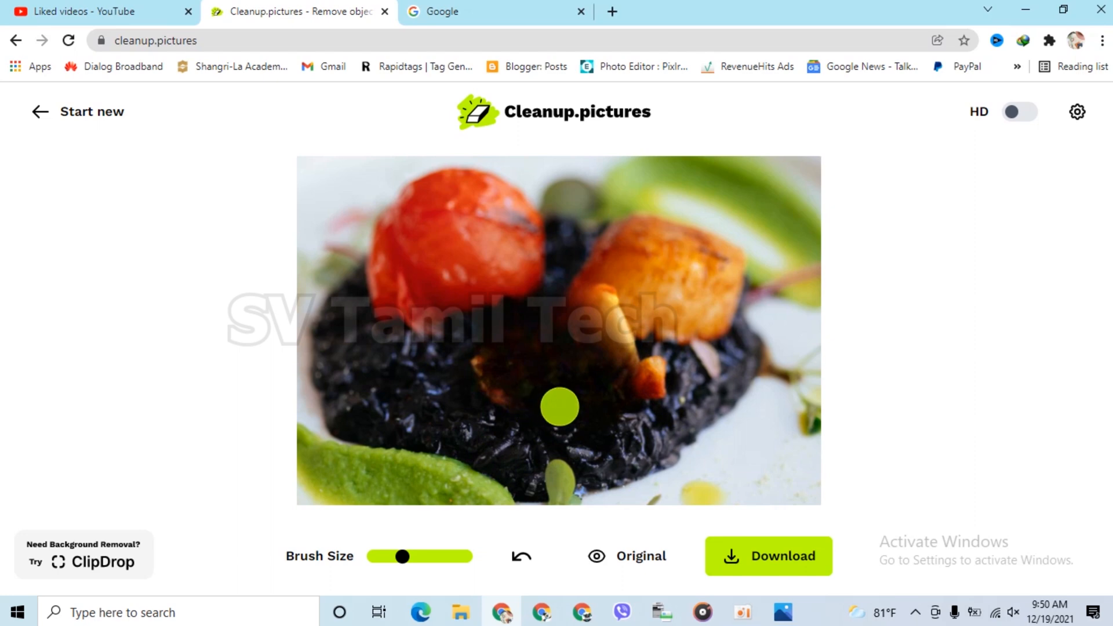
mouse_move(540, 405)
mouse_down()
mouse_move(489, 383)
mouse_move(489, 346)
mouse_move(540, 345)
mouse_move(503, 366)
mouse_move(532, 350)
mouse_move(560, 376)
mouse_up()
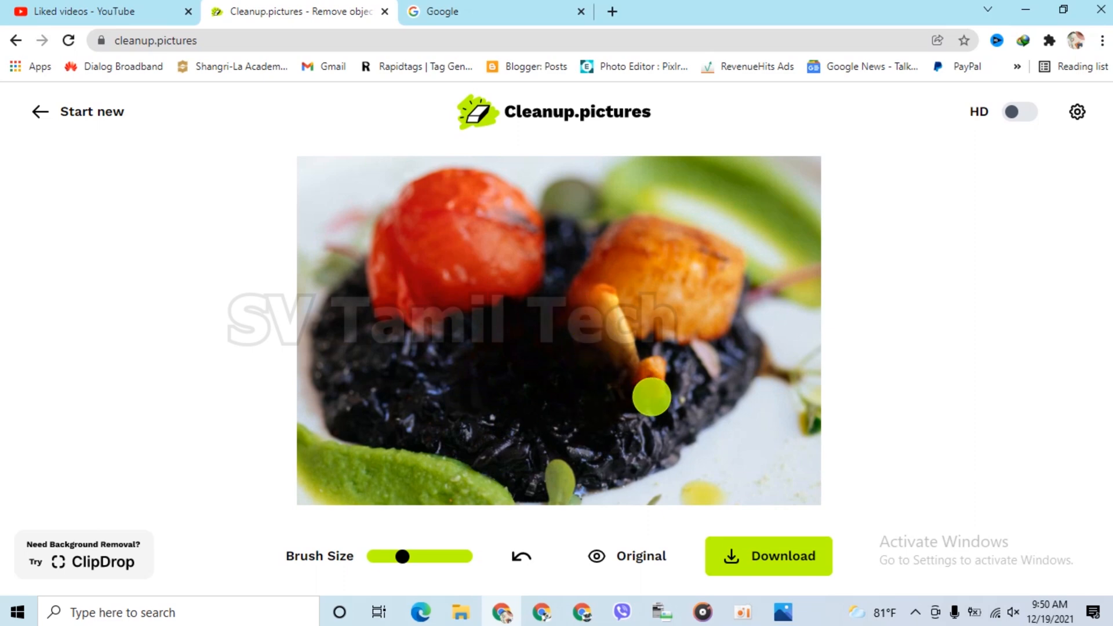
mouse_move(636, 391)
mouse_down()
mouse_move(656, 384)
mouse_move(625, 366)
mouse_move(600, 306)
mouse_move(586, 342)
mouse_move(586, 297)
mouse_up()
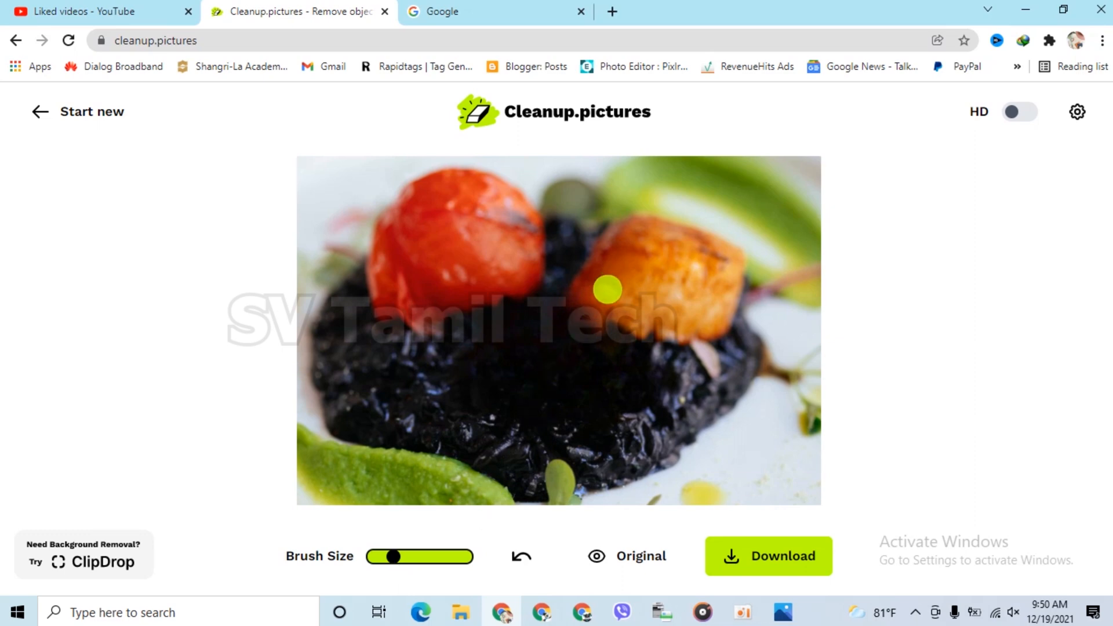
click(607, 289)
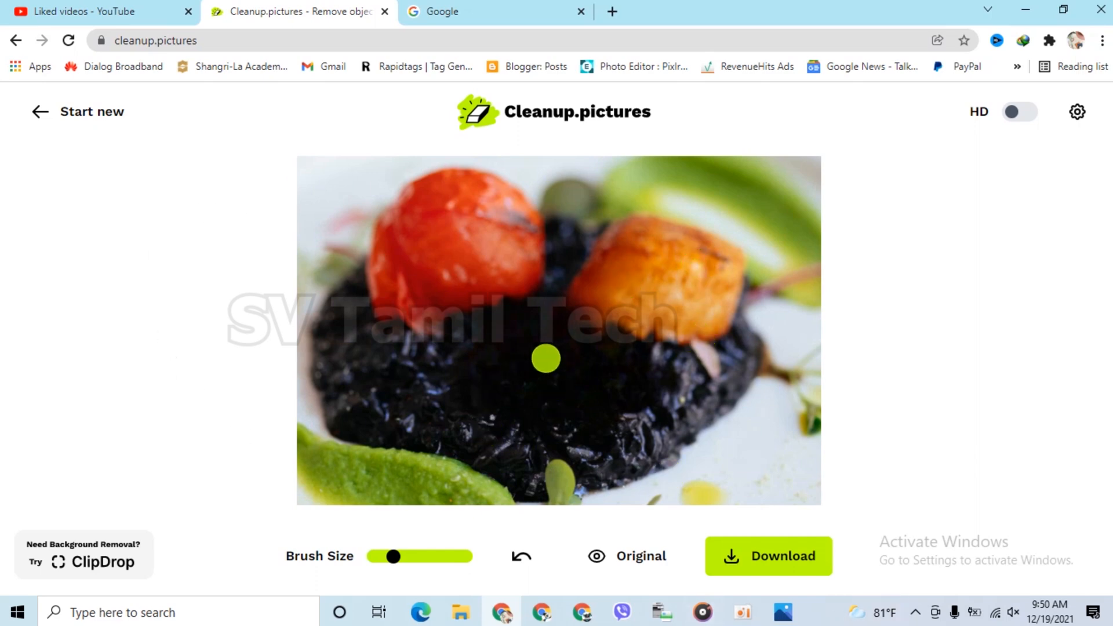
drag(606, 564, 606, 564)
click(606, 564)
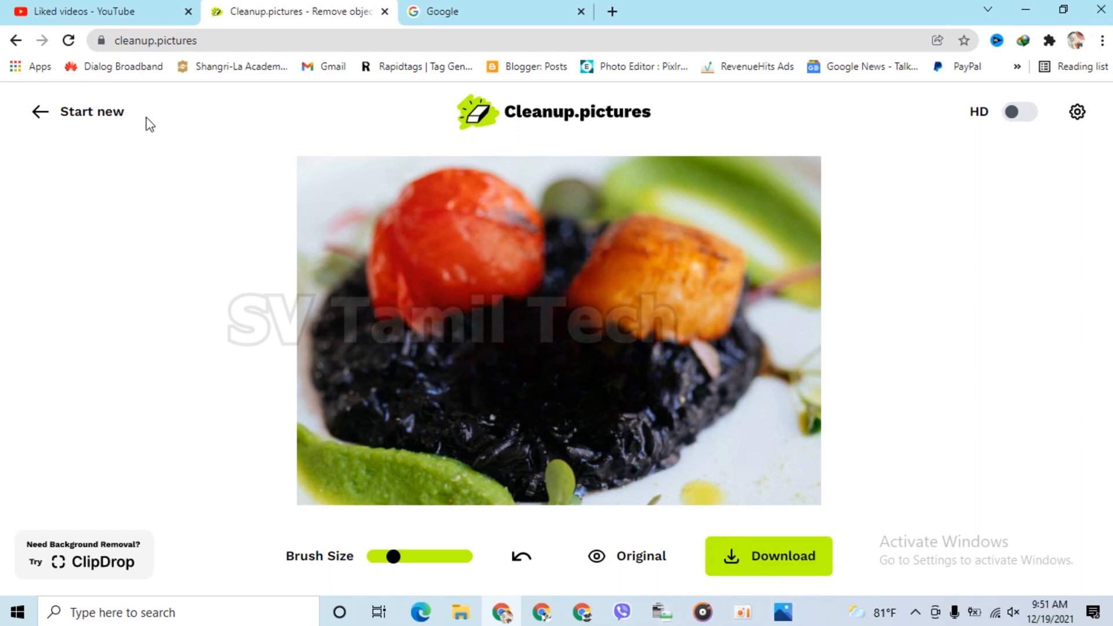
Step: Start a new cleanup with the image pexels-photo-10368852 from the EDIT folder
click(77, 123)
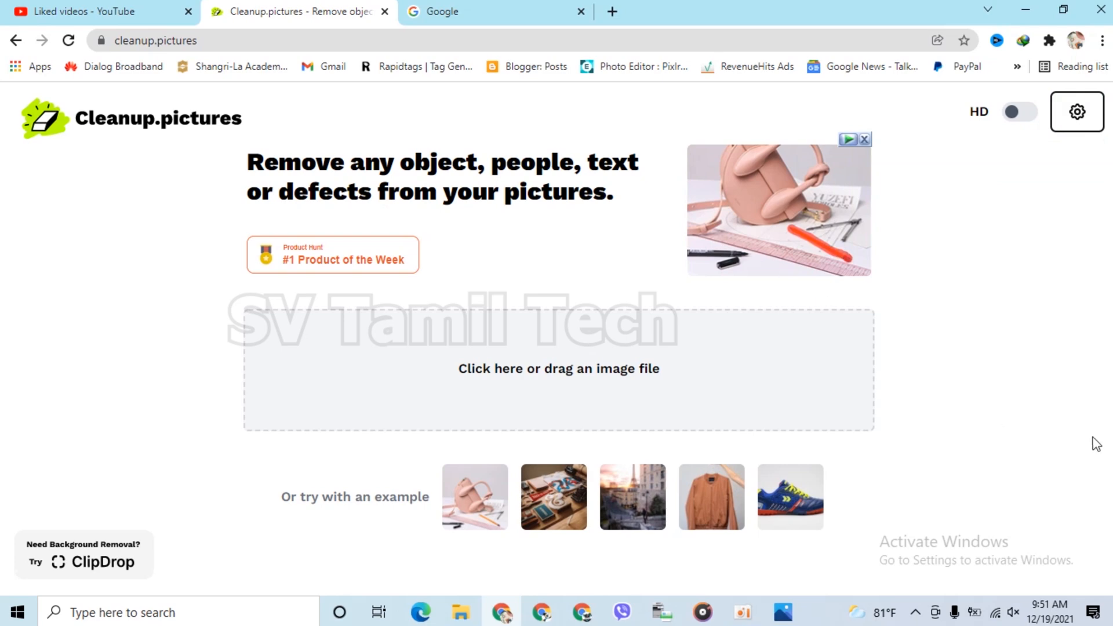
click(459, 397)
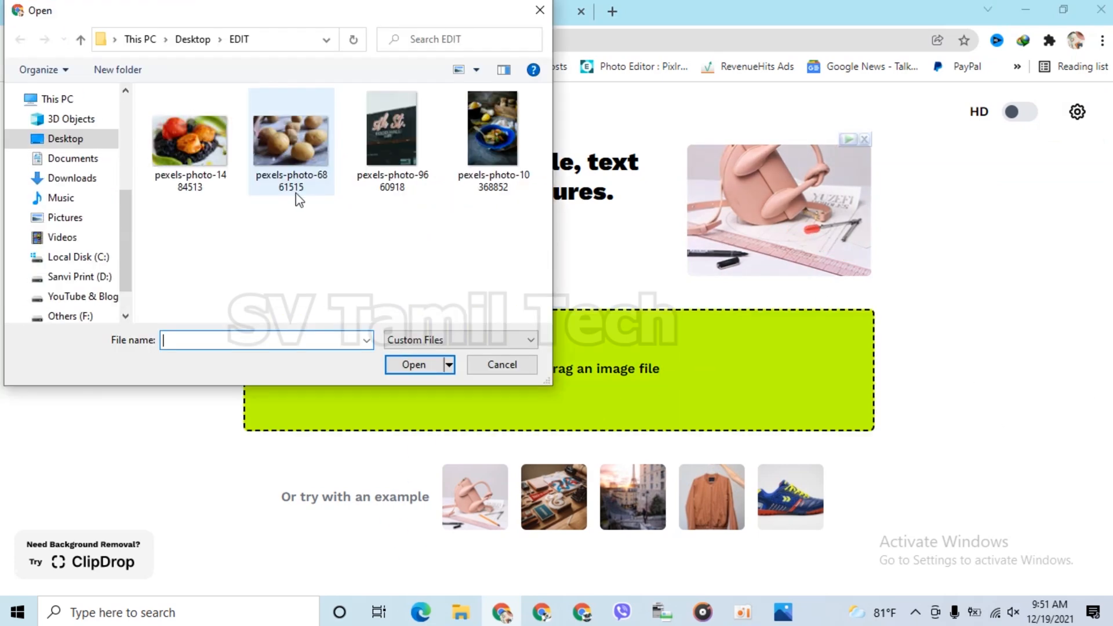
click(501, 142)
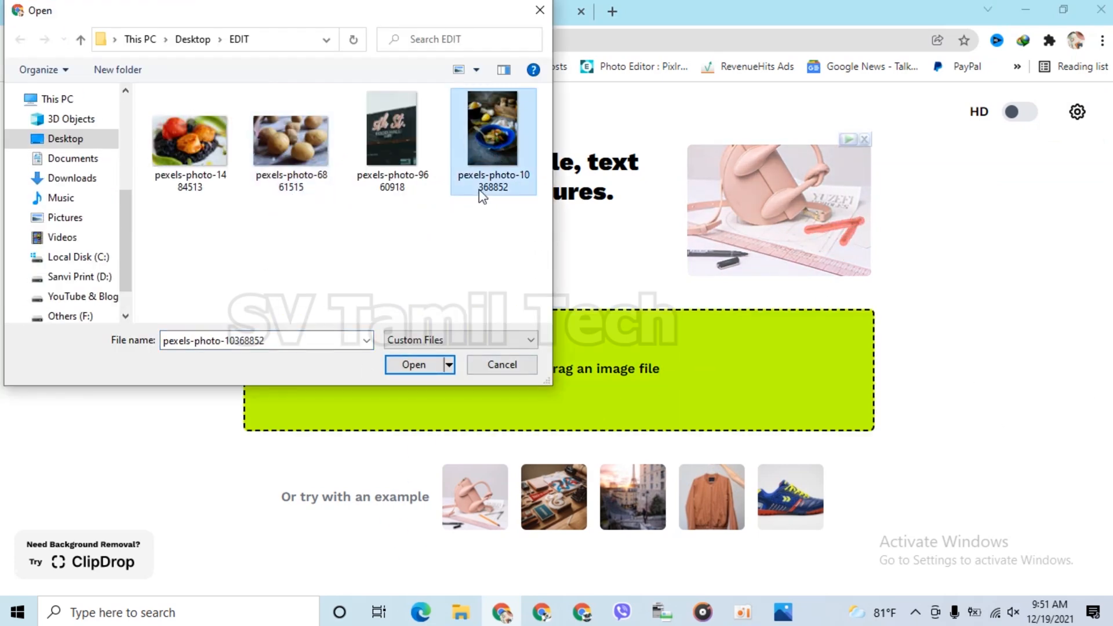
click(413, 365)
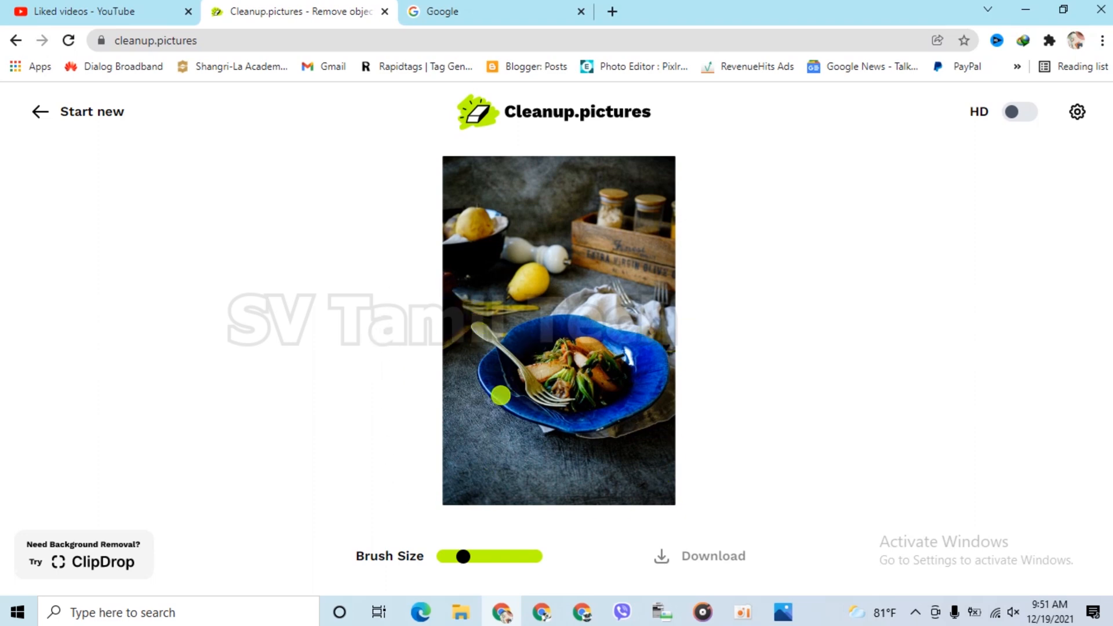
Step: Adjust the brush size, erase the fork resting on the blue bowl, and compare the edited photo with the original
click(473, 558)
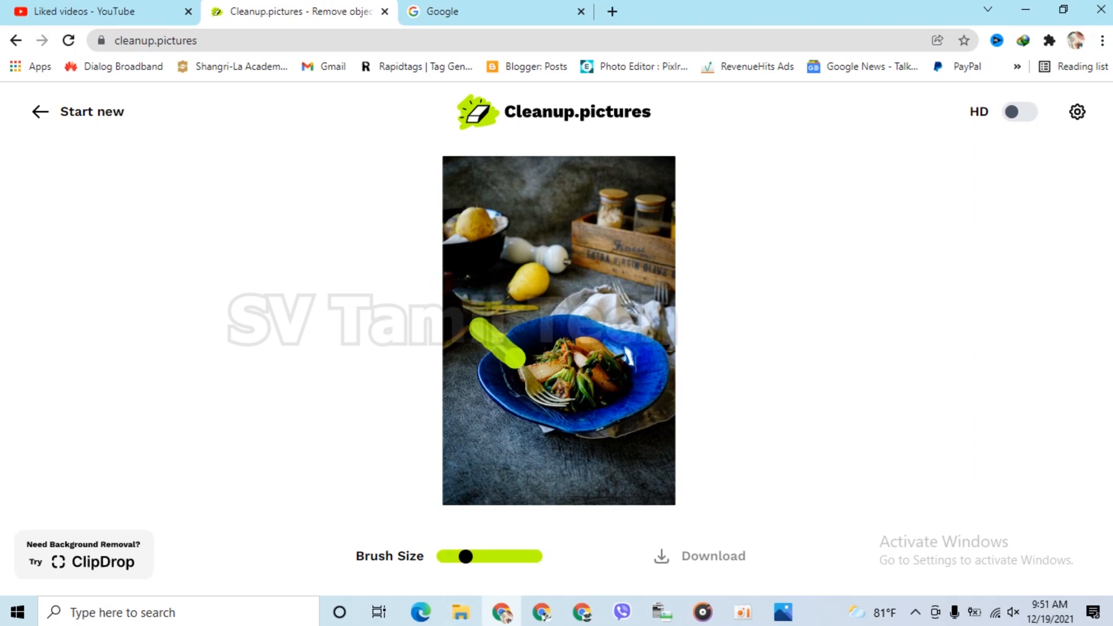
drag(530, 384, 544, 400)
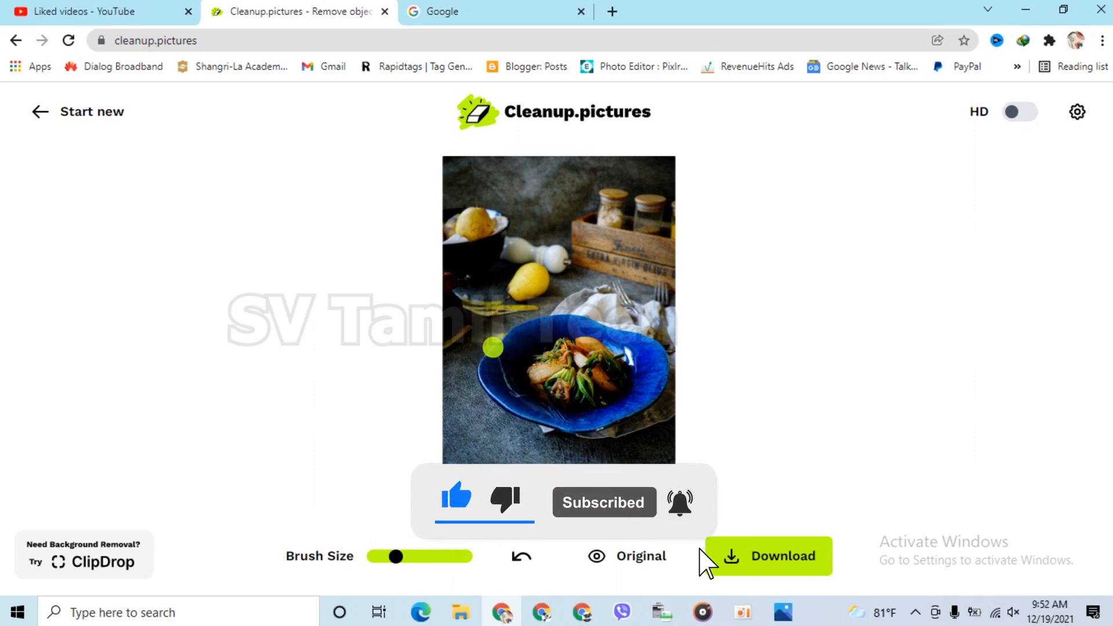
click(613, 562)
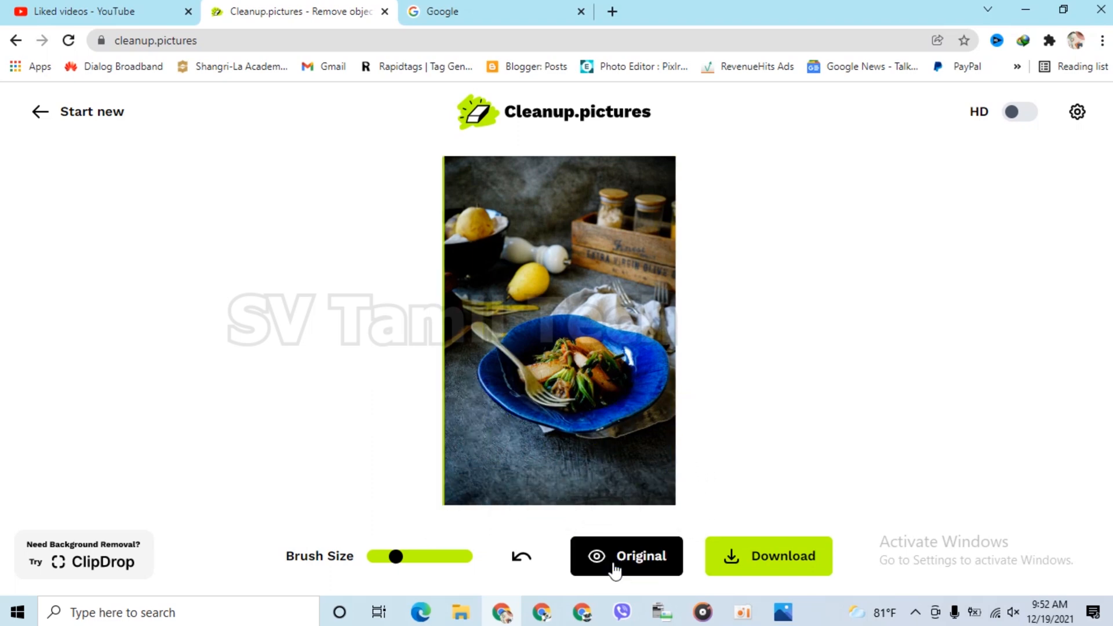
click(613, 564)
click(613, 565)
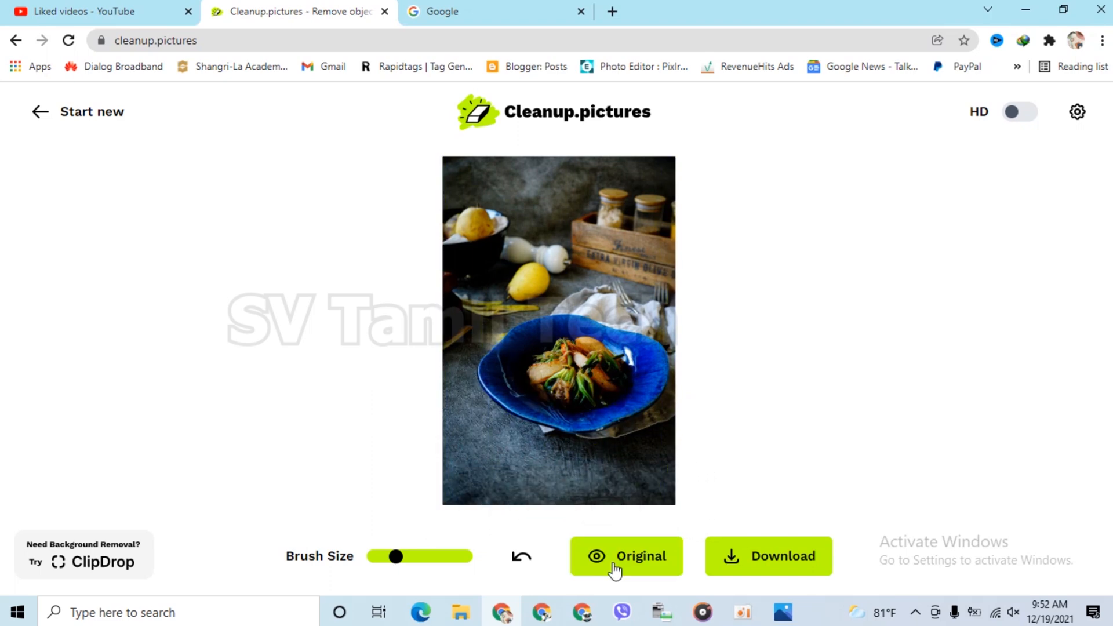
click(614, 565)
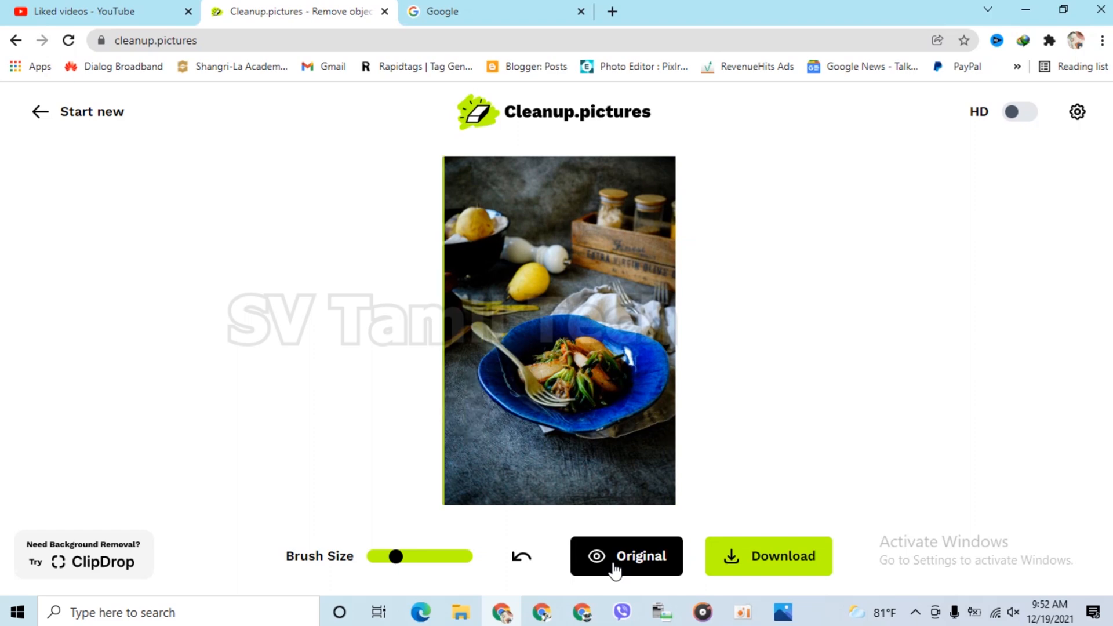
click(614, 565)
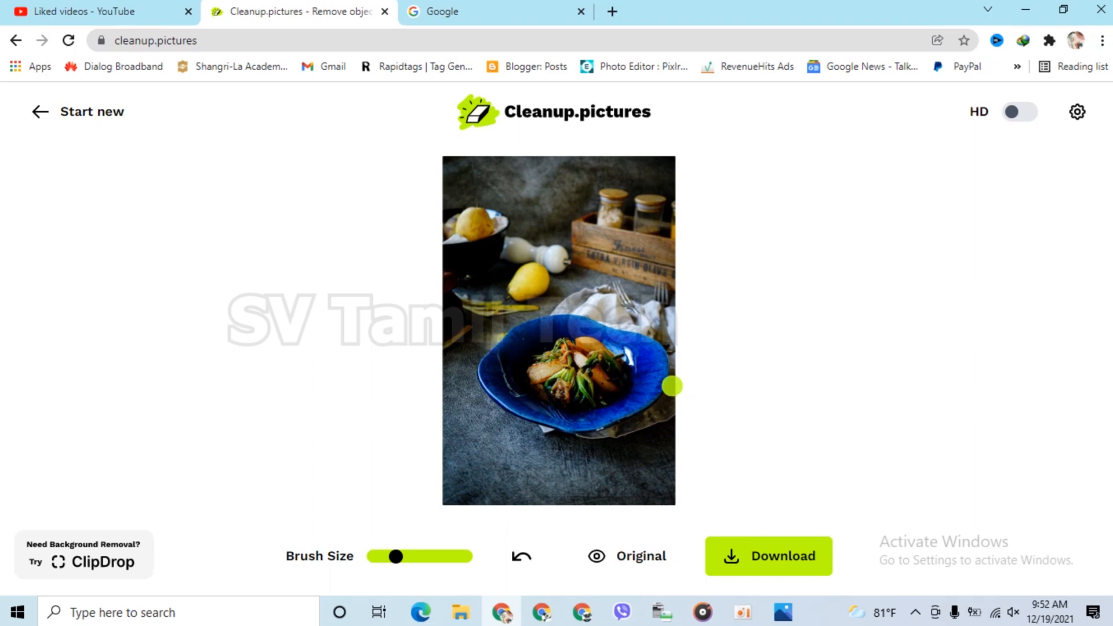
click(644, 571)
Step: Download the edited blue bowl photo and dismiss the multiple-file download permission request
click(750, 565)
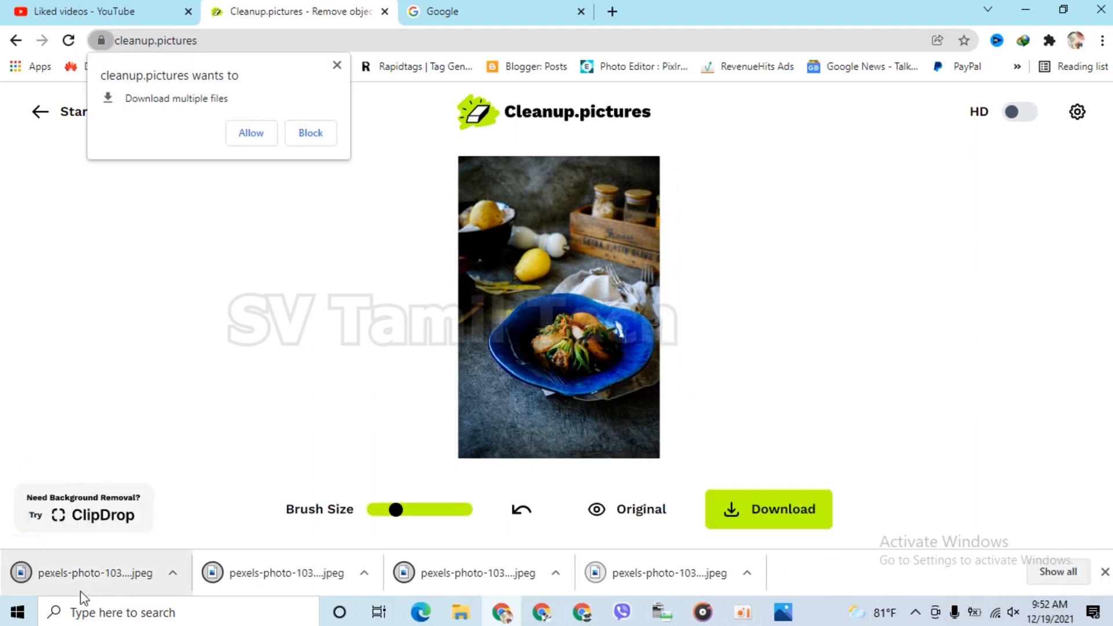
click(337, 65)
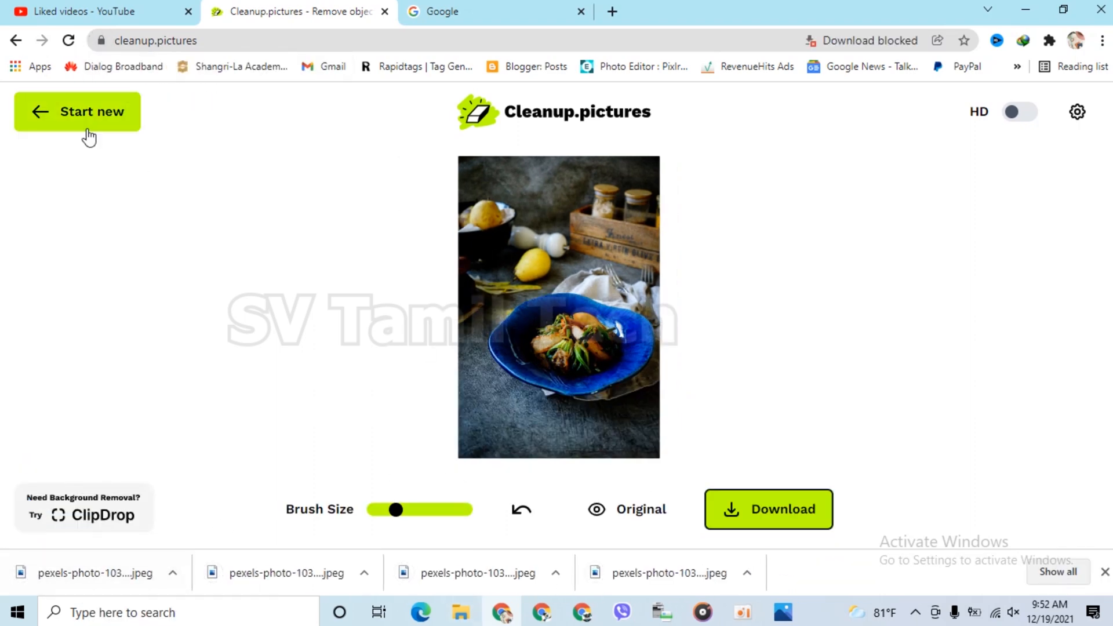
Step: Start a new cleanup with the image pexels-photo-9660918 from the EDIT folder
click(87, 137)
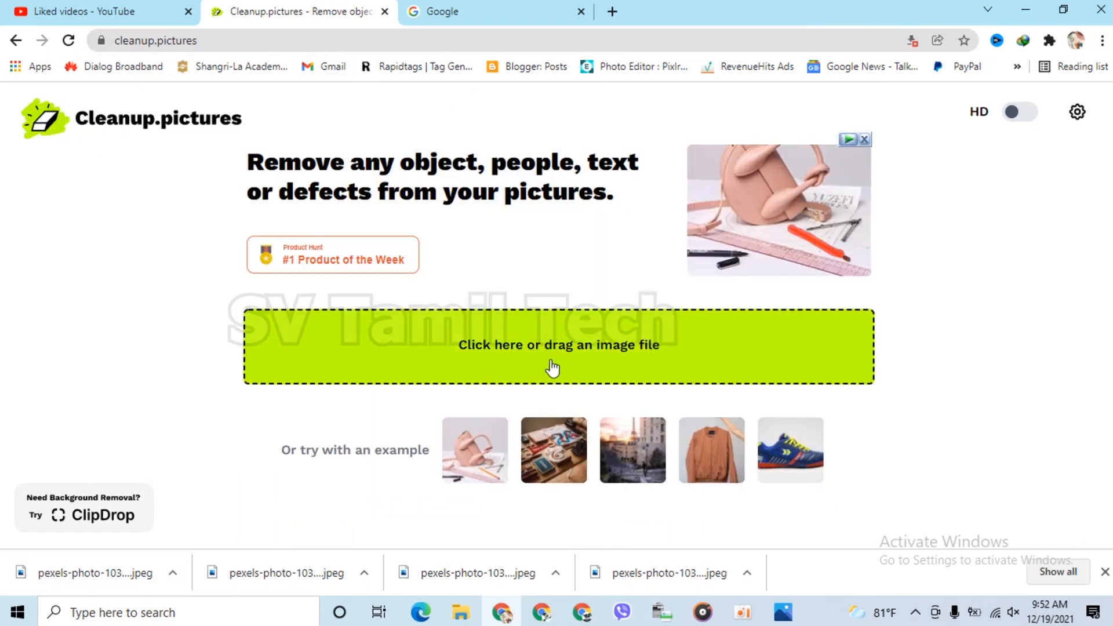
click(557, 357)
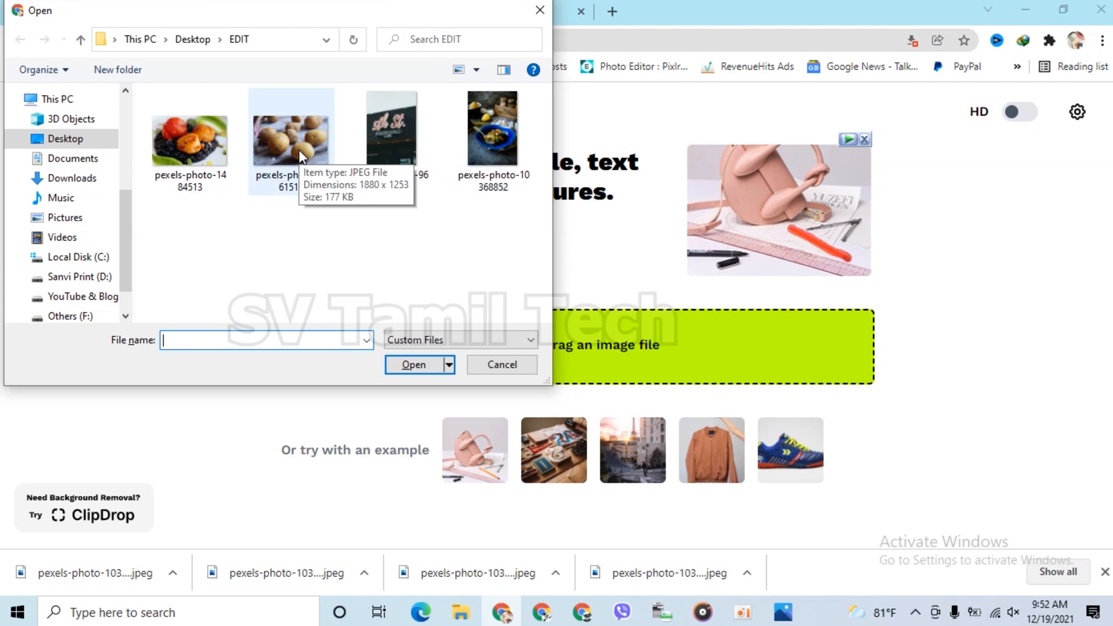
click(387, 139)
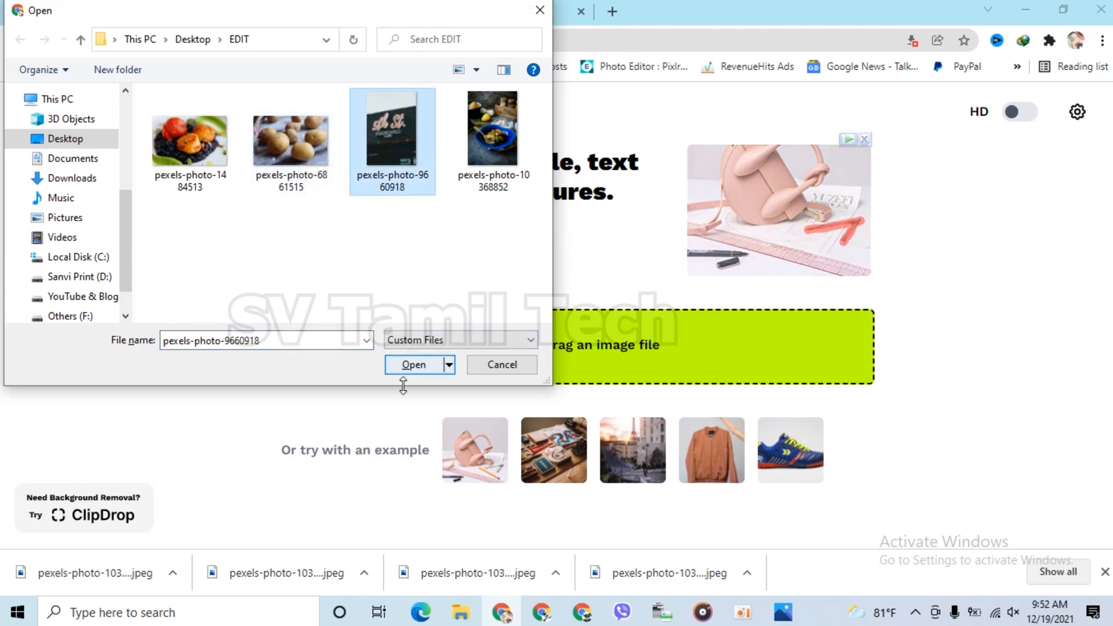
click(410, 369)
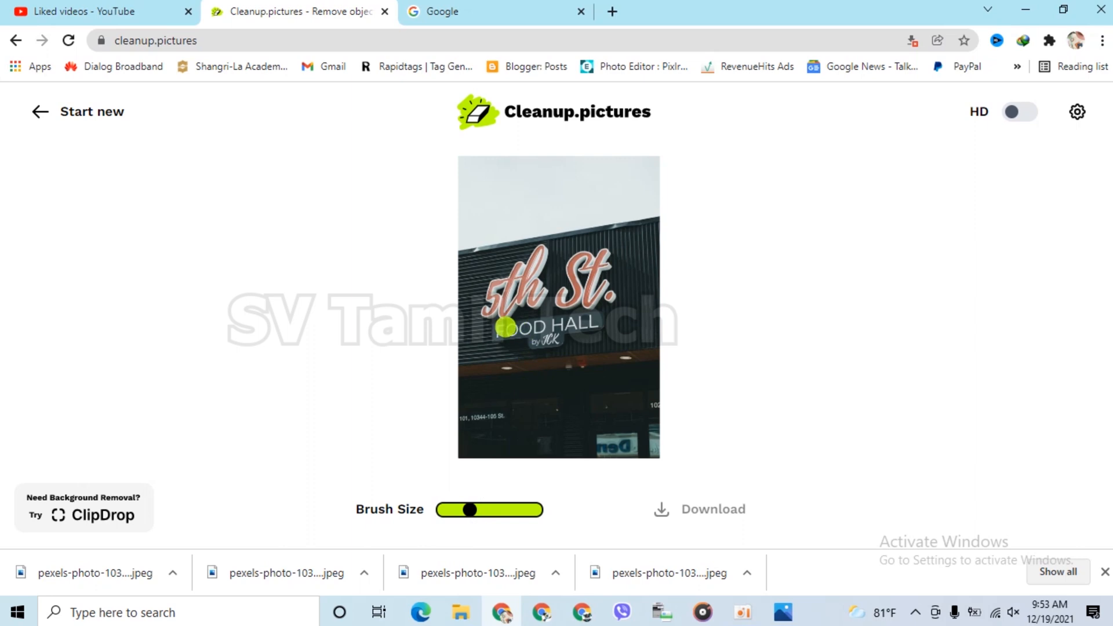
Step: Erase the "FOOD HALL by JCK" lettering below the 5th St. sign, enlarging the brush to clean the leftover traces
mouse_move(495, 330)
mouse_down()
mouse_move(600, 321)
mouse_move(531, 338)
mouse_move(557, 340)
mouse_up()
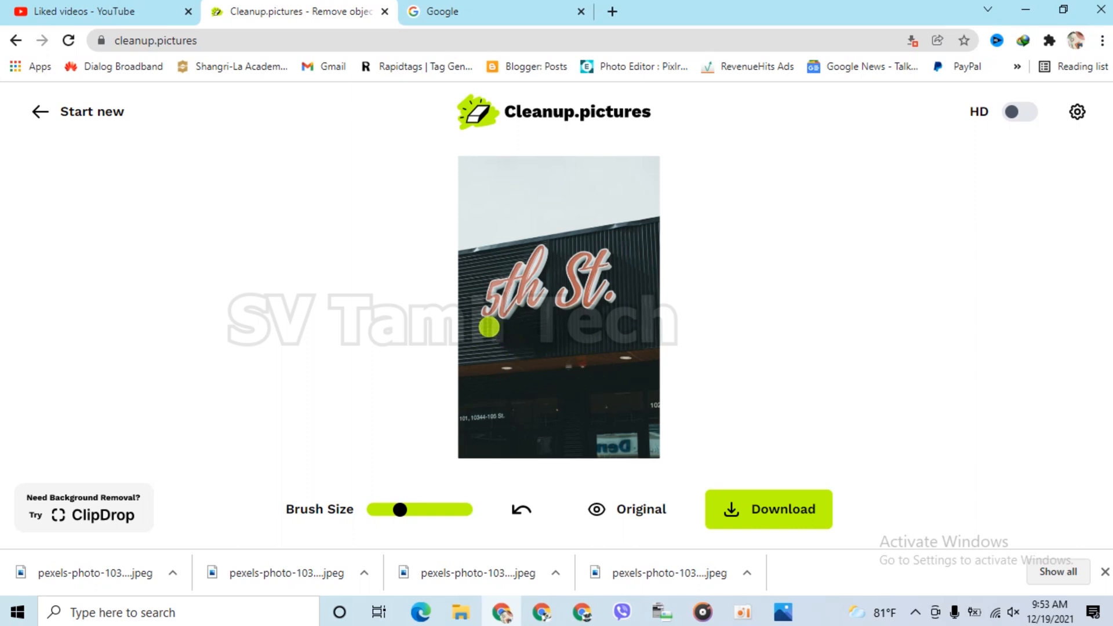
drag(401, 510, 402, 510)
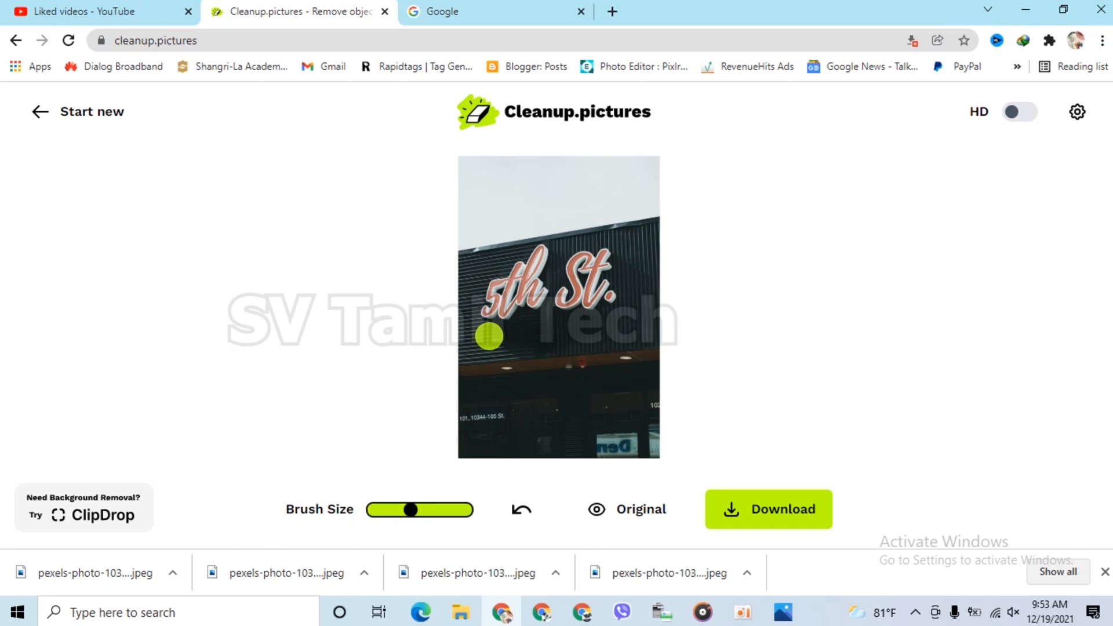
drag(510, 347, 510, 347)
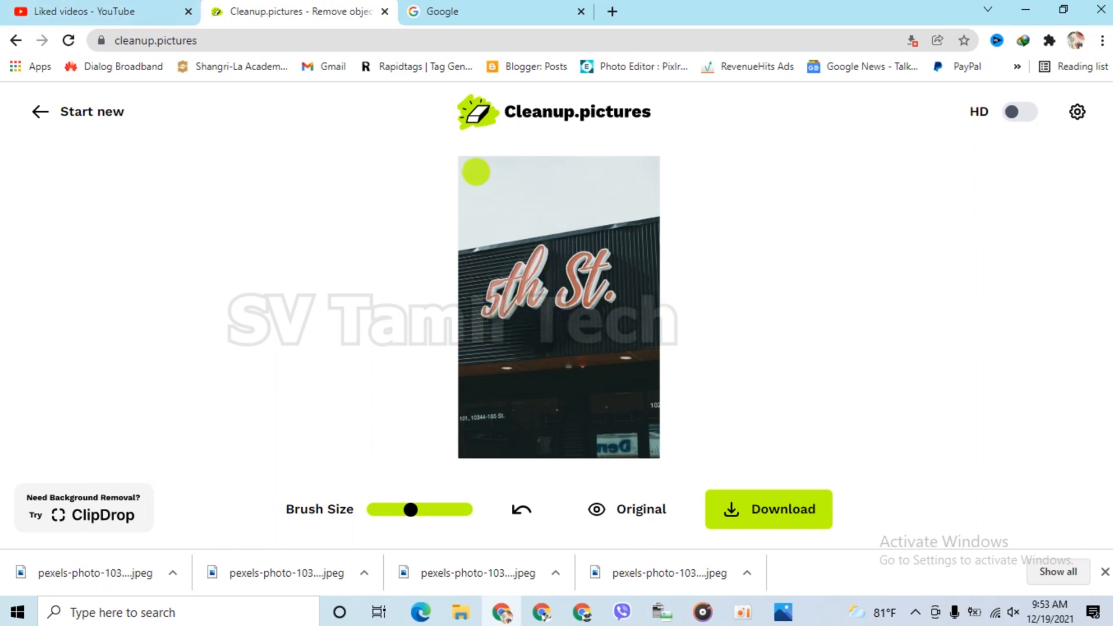
Step: Compare the edited 5th St. sign photo with its original version
click(644, 525)
click(644, 526)
click(645, 525)
click(643, 519)
click(640, 515)
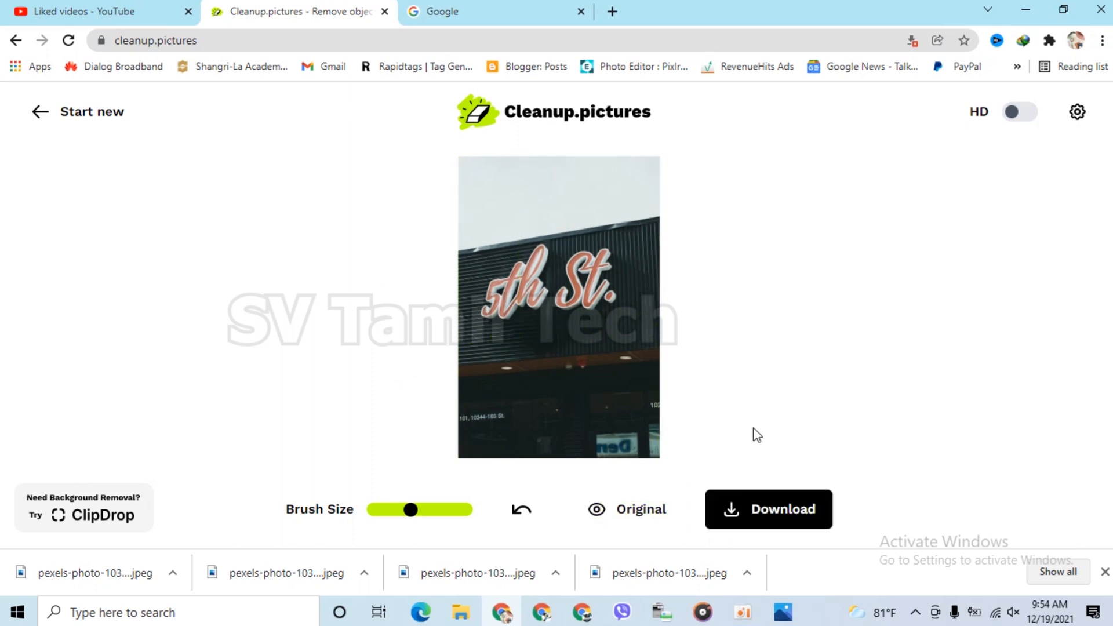
Step: Start a new cleanup with the image pexels-photo-6861515 from the EDIT folder
click(39, 120)
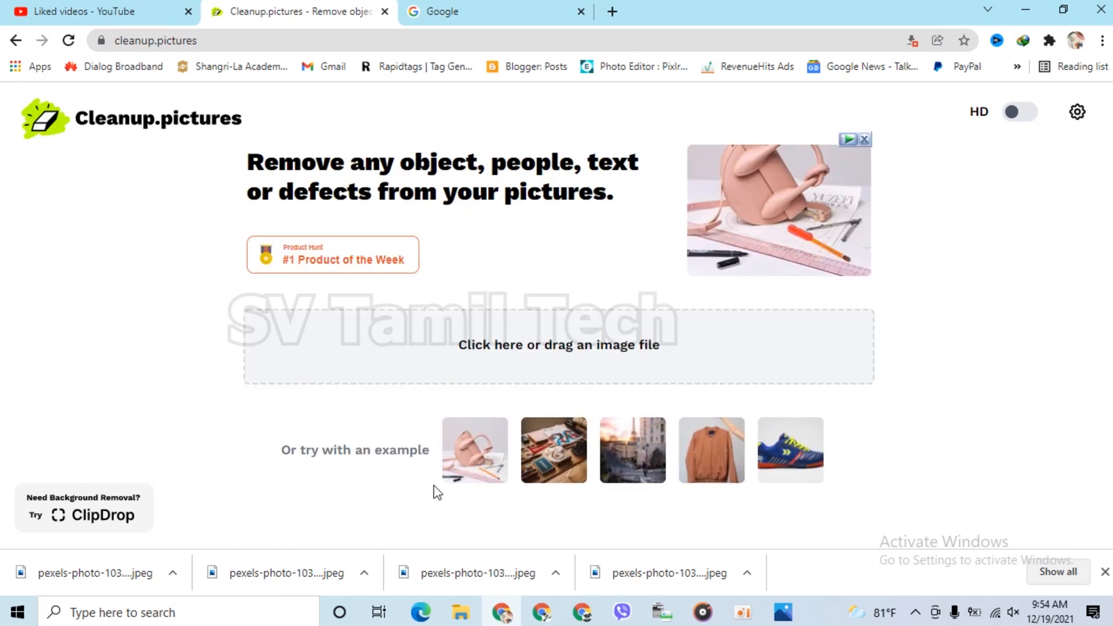
click(597, 350)
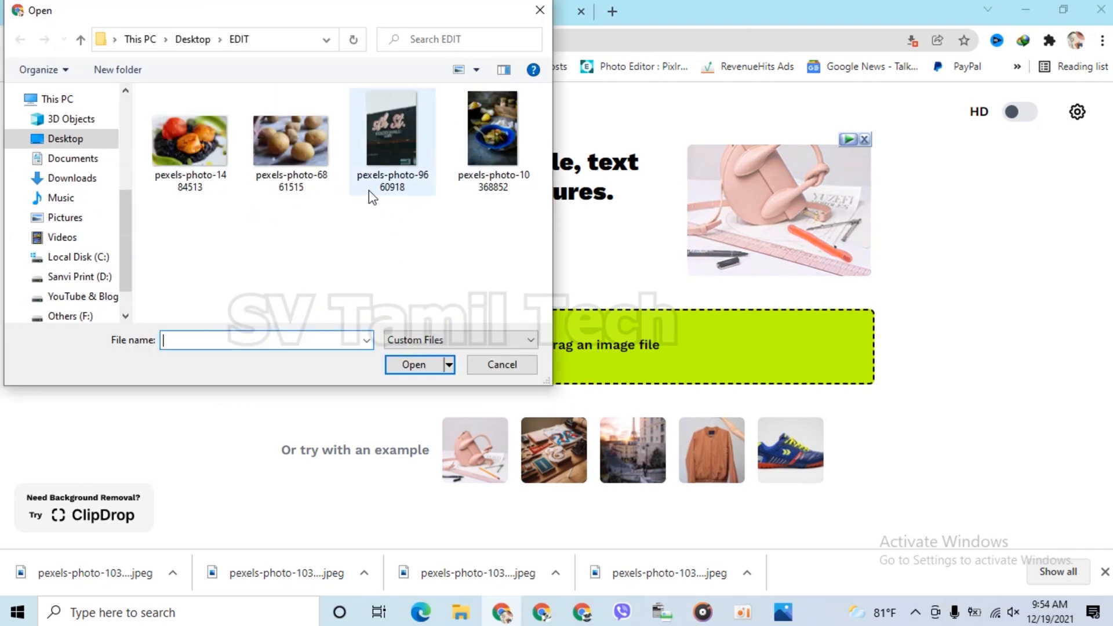
click(304, 153)
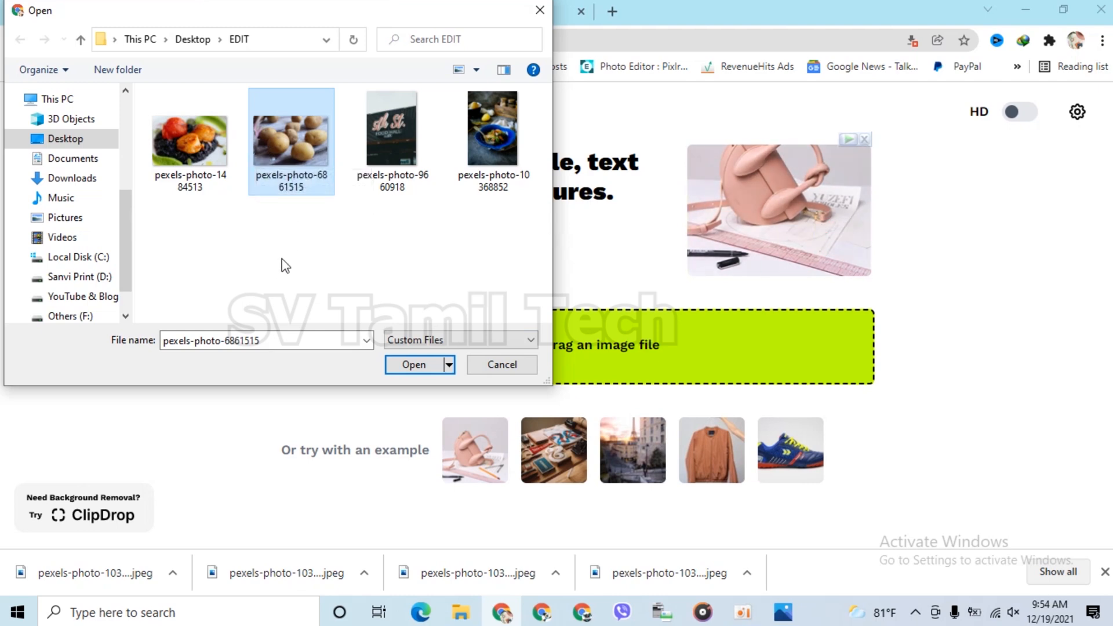
click(413, 366)
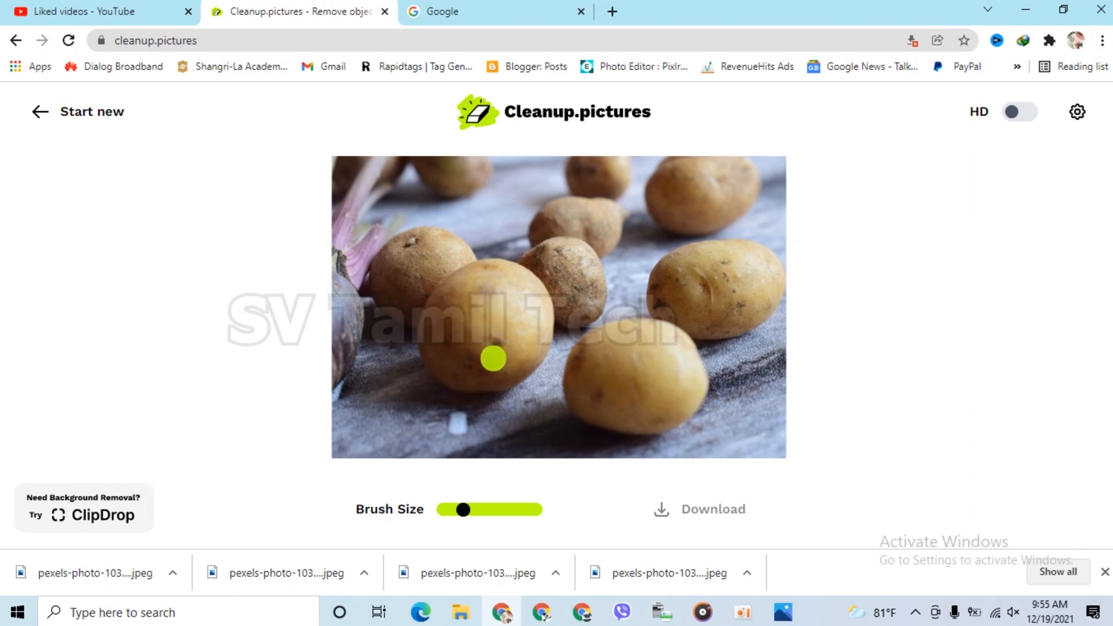
Step: Enlarge the brush slightly and erase the large round potato in front of the left-hand group
drag(463, 511, 468, 510)
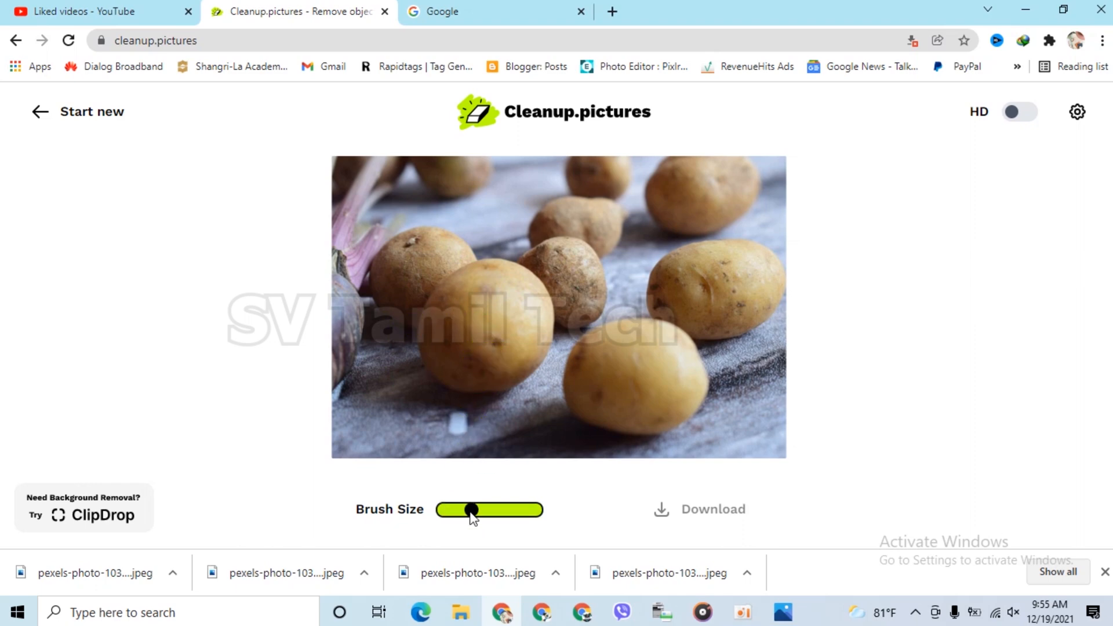
drag(472, 513, 477, 511)
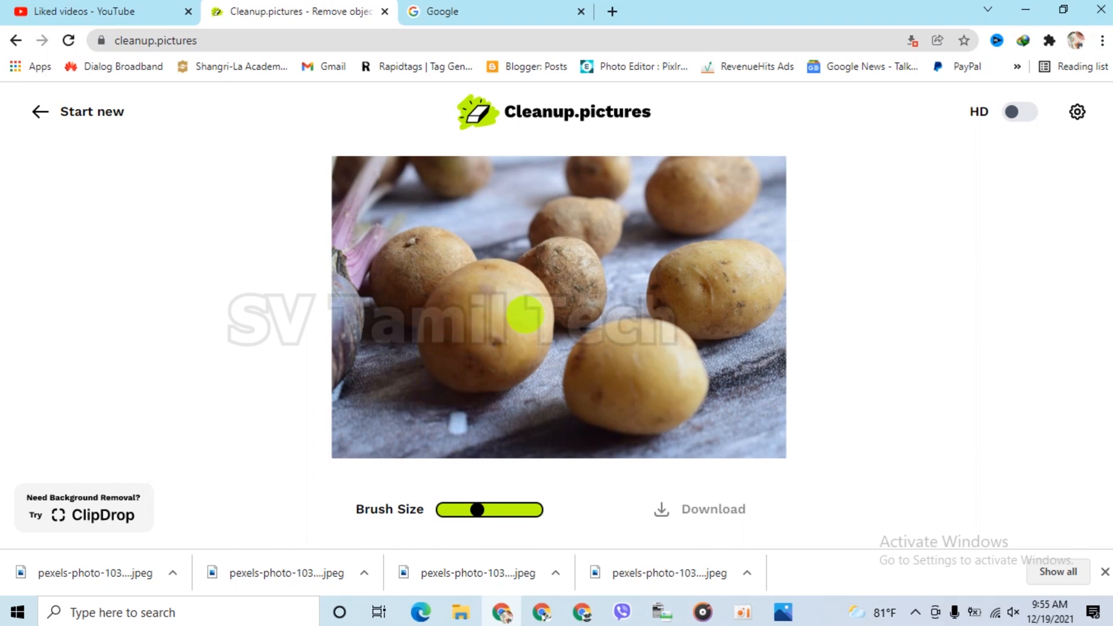
mouse_move(505, 368)
mouse_down()
mouse_move(441, 364)
mouse_move(432, 341)
mouse_move(444, 304)
mouse_up()
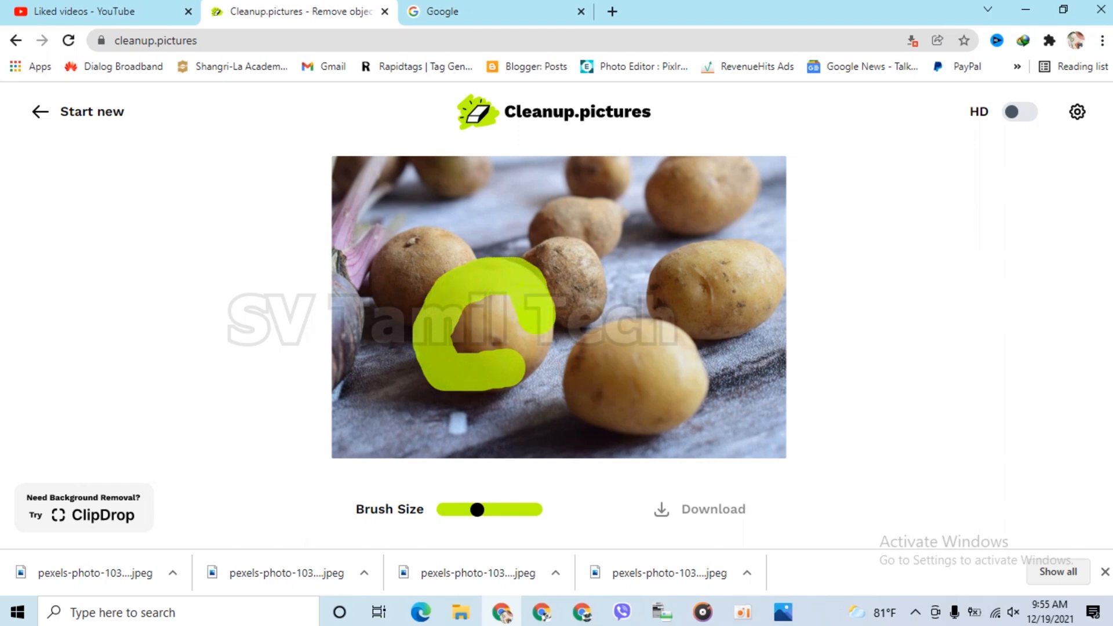
mouse_move(513, 364)
mouse_down()
mouse_move(468, 357)
mouse_move(478, 311)
mouse_move(504, 327)
mouse_move(484, 316)
mouse_move(496, 336)
mouse_up()
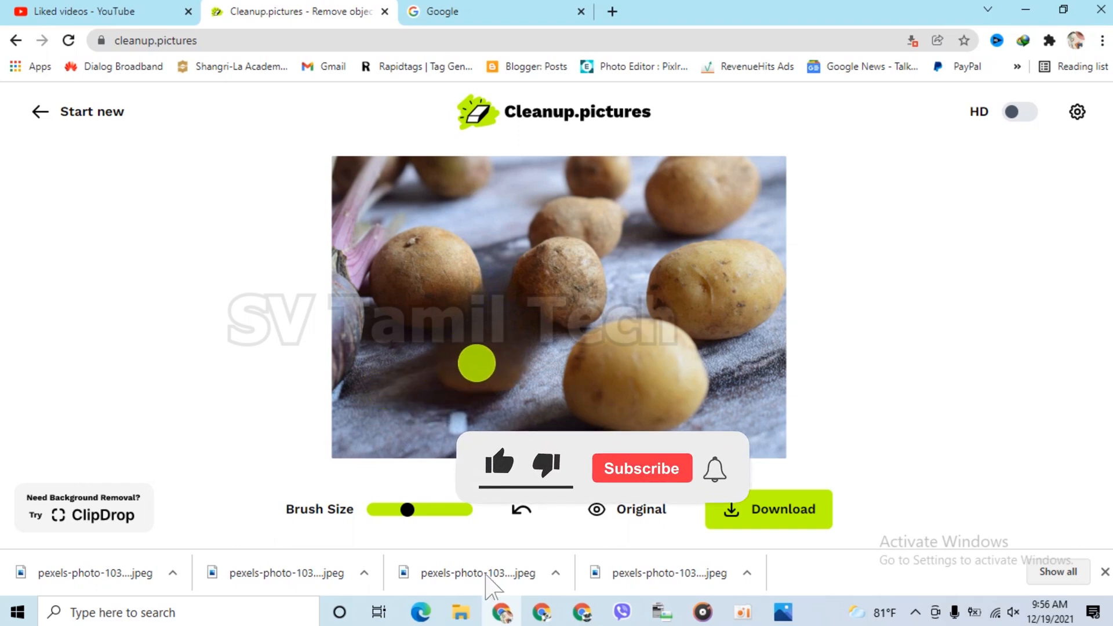
Step: Erase the leftover potato remnant, its dark shadow and the small white mark with a larger brush
mouse_move(444, 357)
mouse_down()
mouse_move(487, 391)
mouse_move(519, 362)
mouse_move(523, 333)
mouse_move(488, 328)
mouse_move(450, 342)
mouse_move(467, 366)
mouse_up()
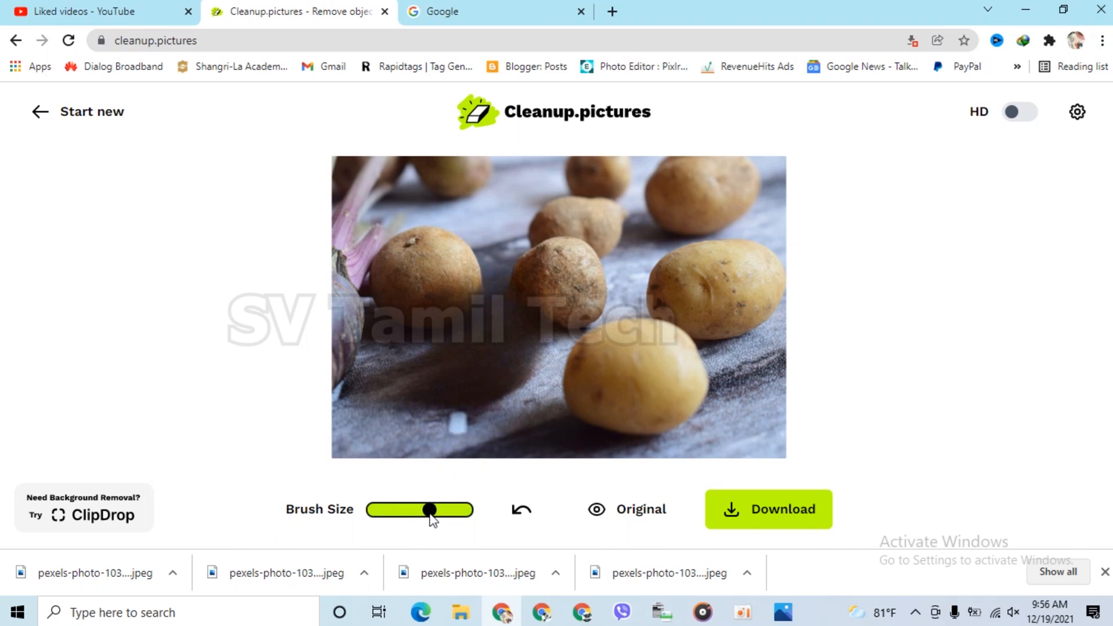
mouse_move(509, 354)
mouse_down()
mouse_move(485, 378)
mouse_move(435, 393)
mouse_move(367, 394)
mouse_move(463, 360)
mouse_move(493, 331)
mouse_move(511, 355)
mouse_move(505, 378)
mouse_up()
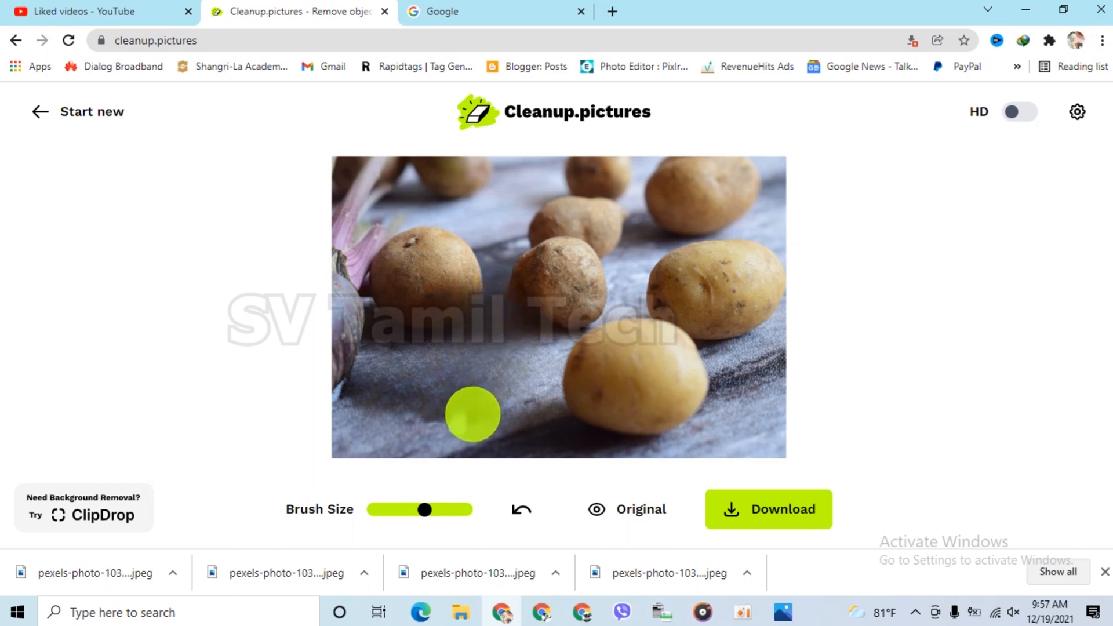
mouse_move(495, 384)
mouse_down()
mouse_move(459, 408)
mouse_move(369, 391)
mouse_move(458, 374)
mouse_up()
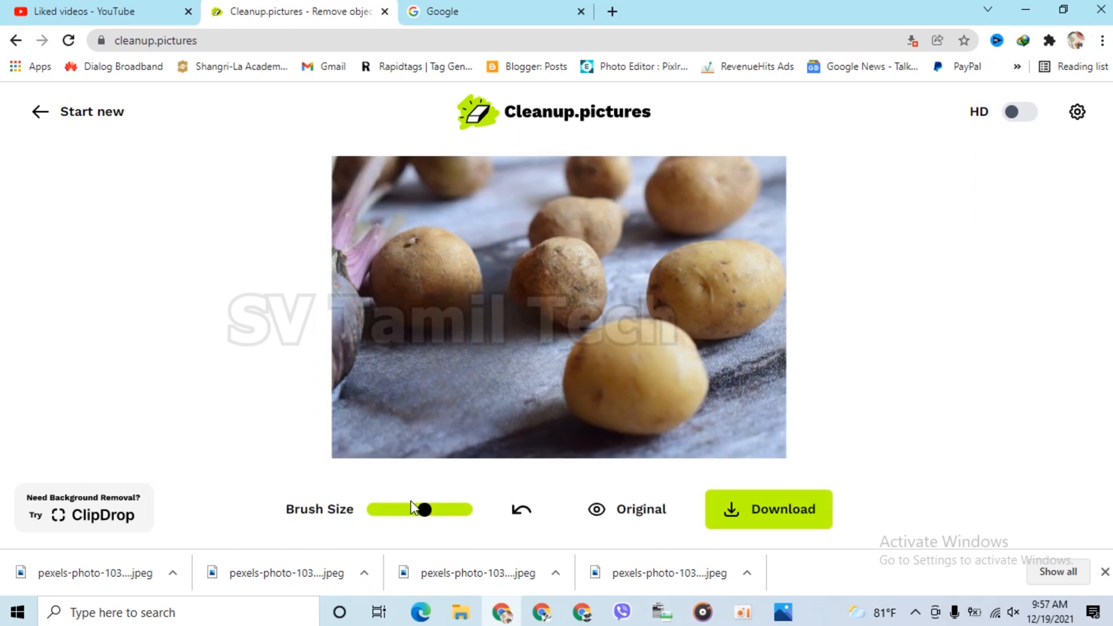
Step: Reduce the brush size and retouch small spots on the wooden surface in the photo's lower-left area
drag(425, 510, 408, 511)
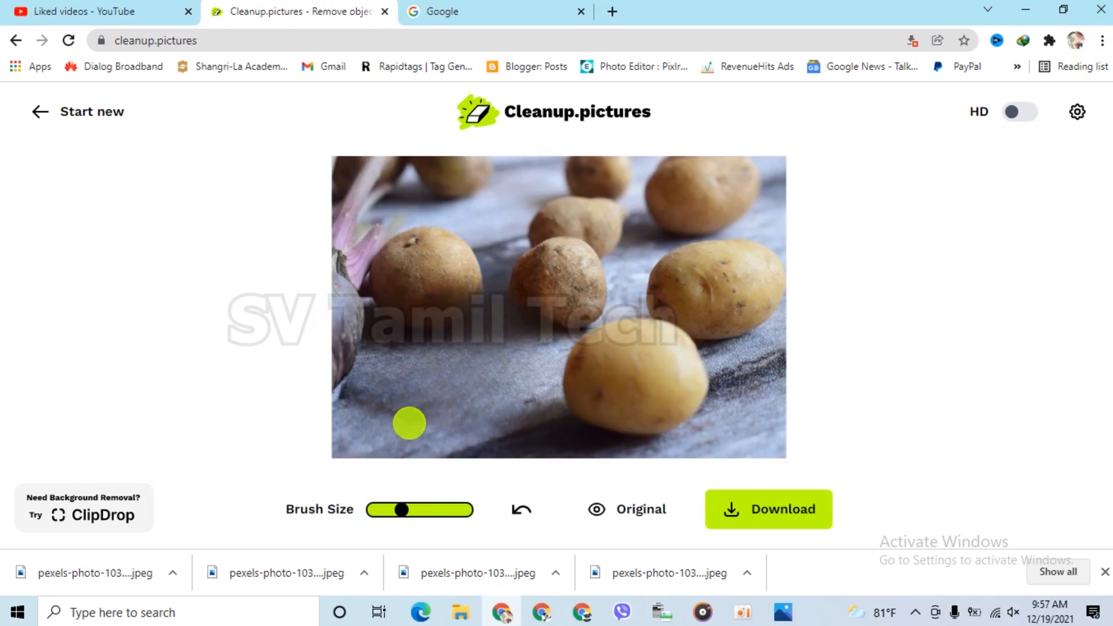
click(407, 423)
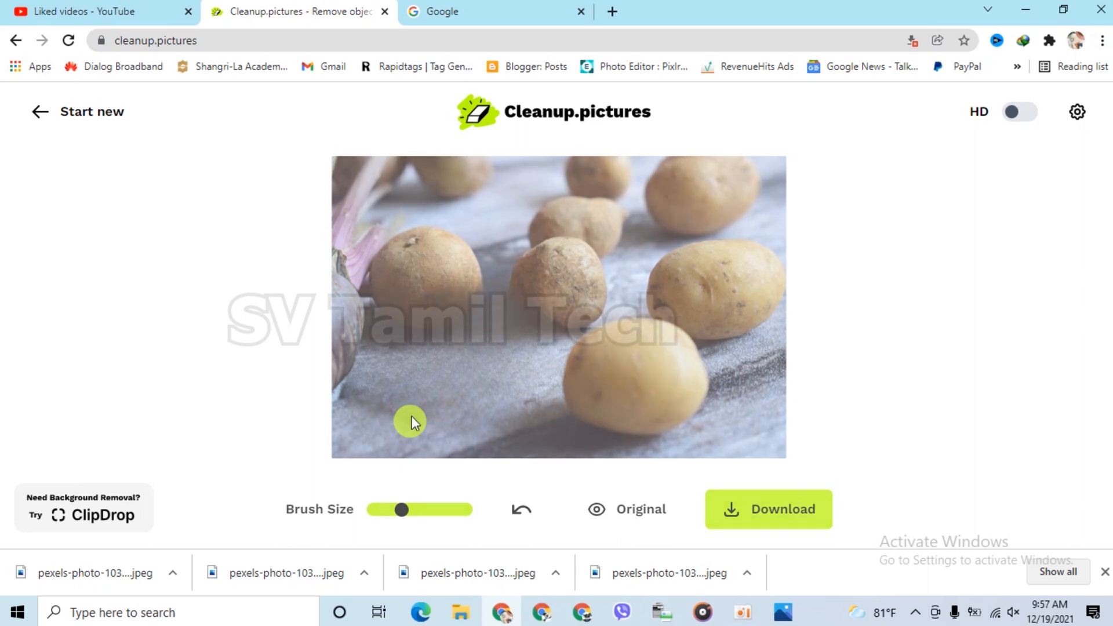
click(355, 395)
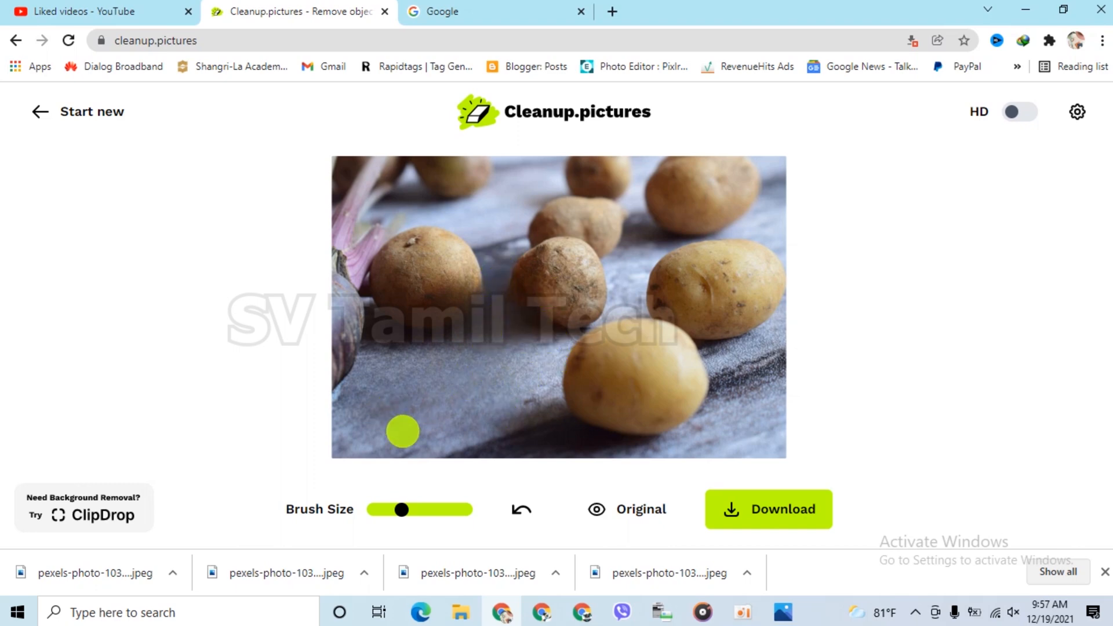
Step: Compare the edited potato photo with its original version and return to the image upload page
click(622, 523)
click(621, 523)
click(622, 523)
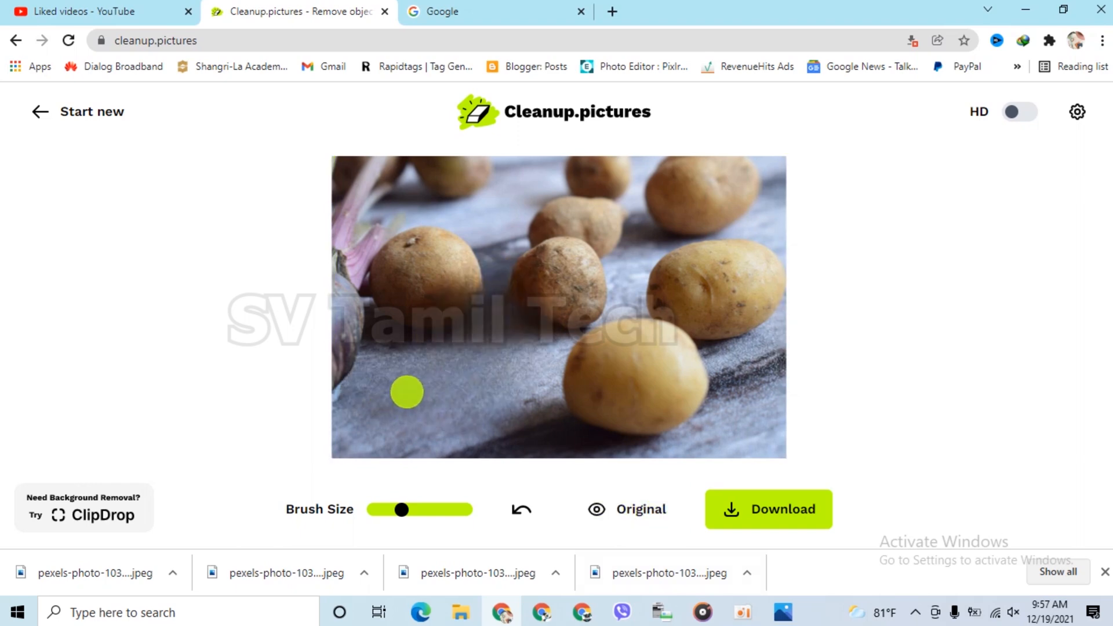
click(612, 506)
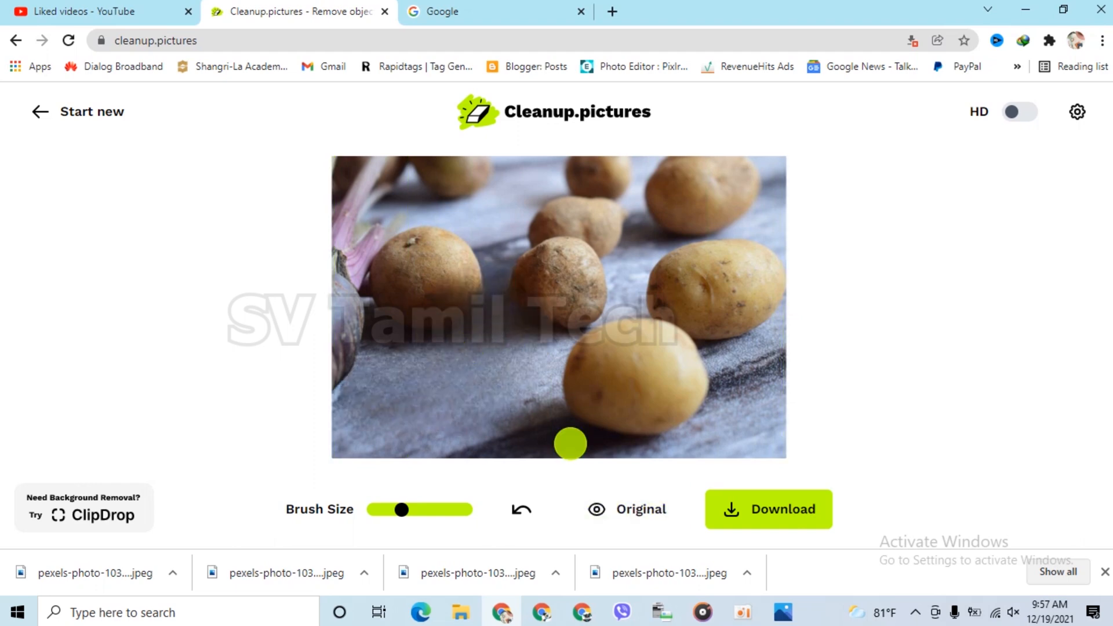
click(622, 510)
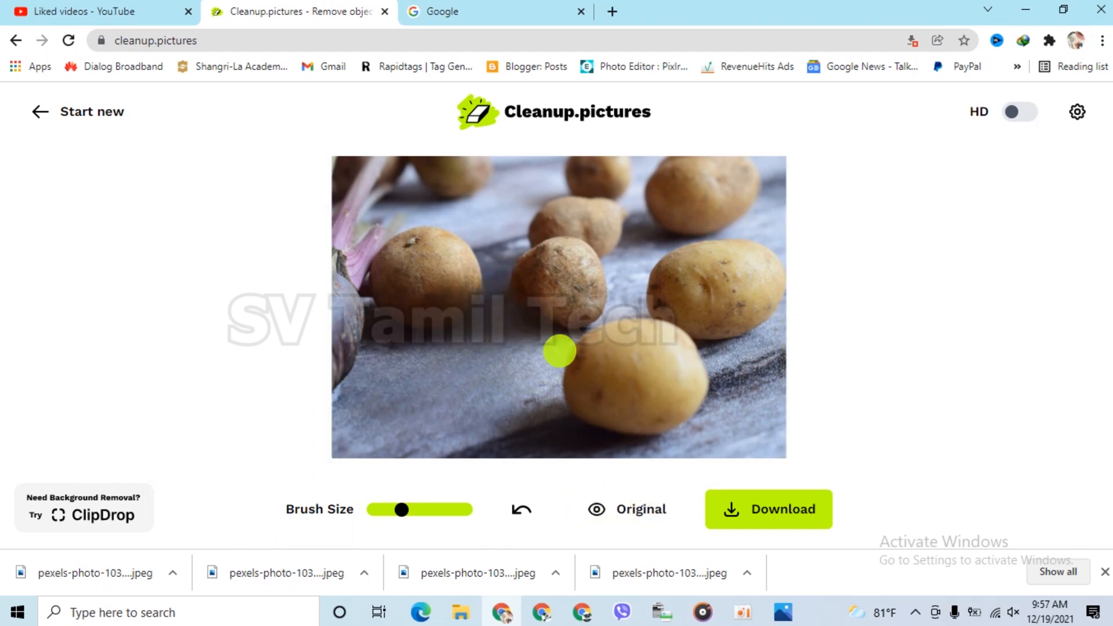
click(634, 525)
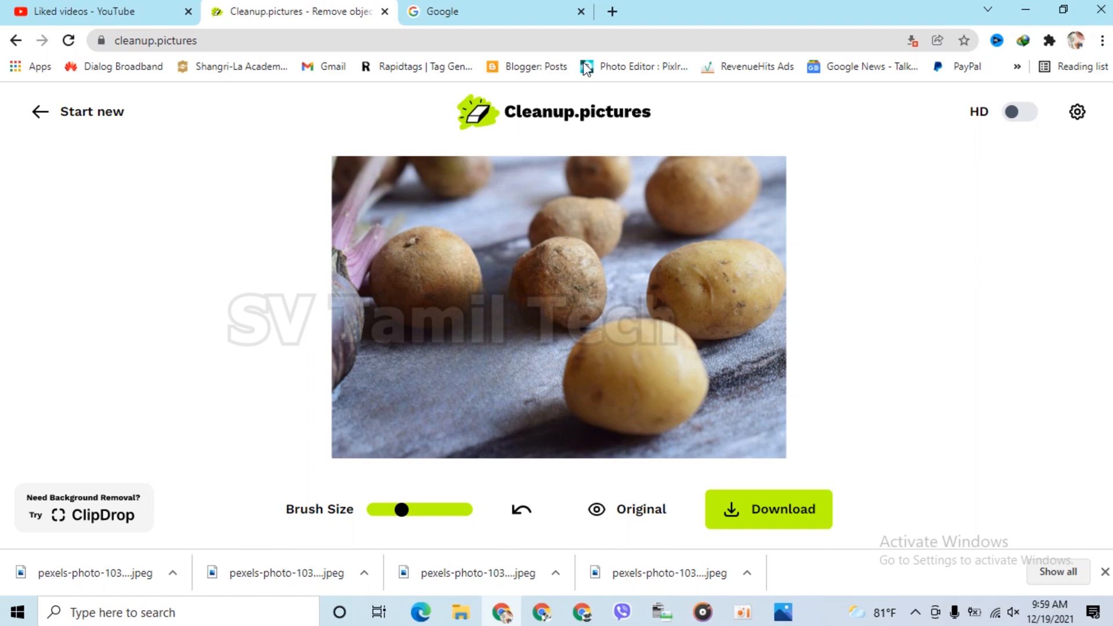
click(102, 114)
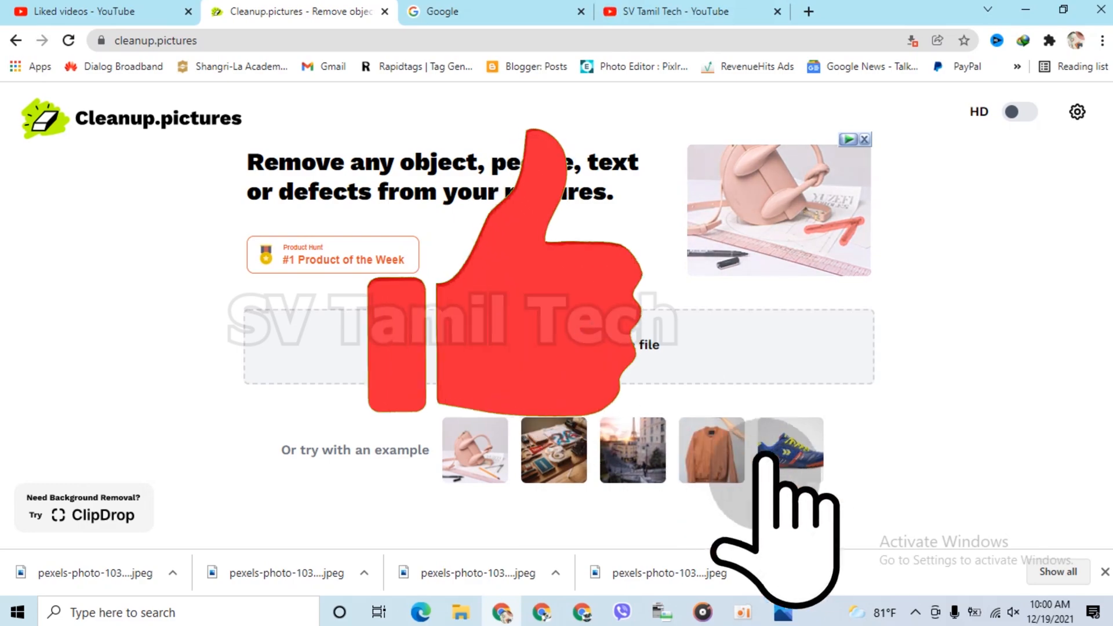
Step: Switch to the SV Tamil Tech YouTube channel and look through its uploaded videos
click(690, 7)
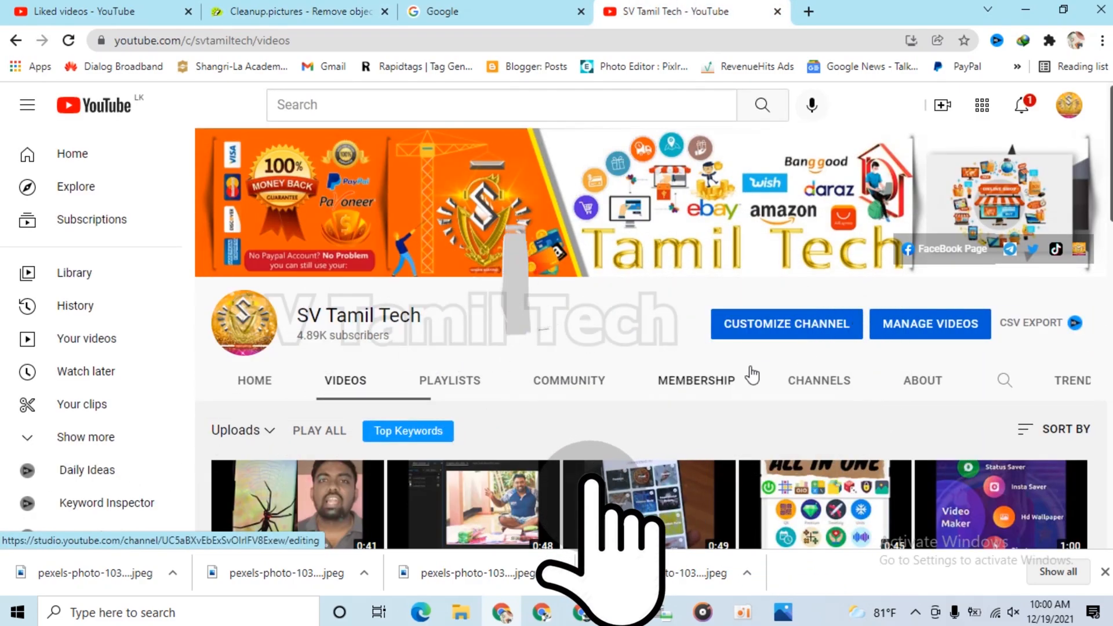
scroll(736, 383, down, 6)
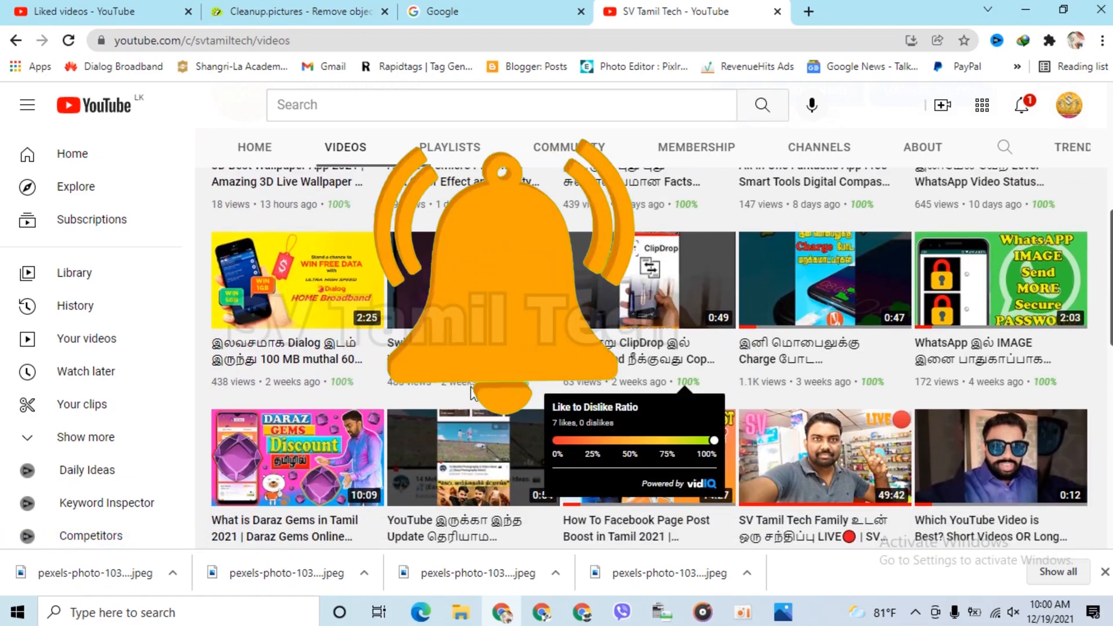
scroll(721, 389, up, 6)
scroll(797, 246, down, 5)
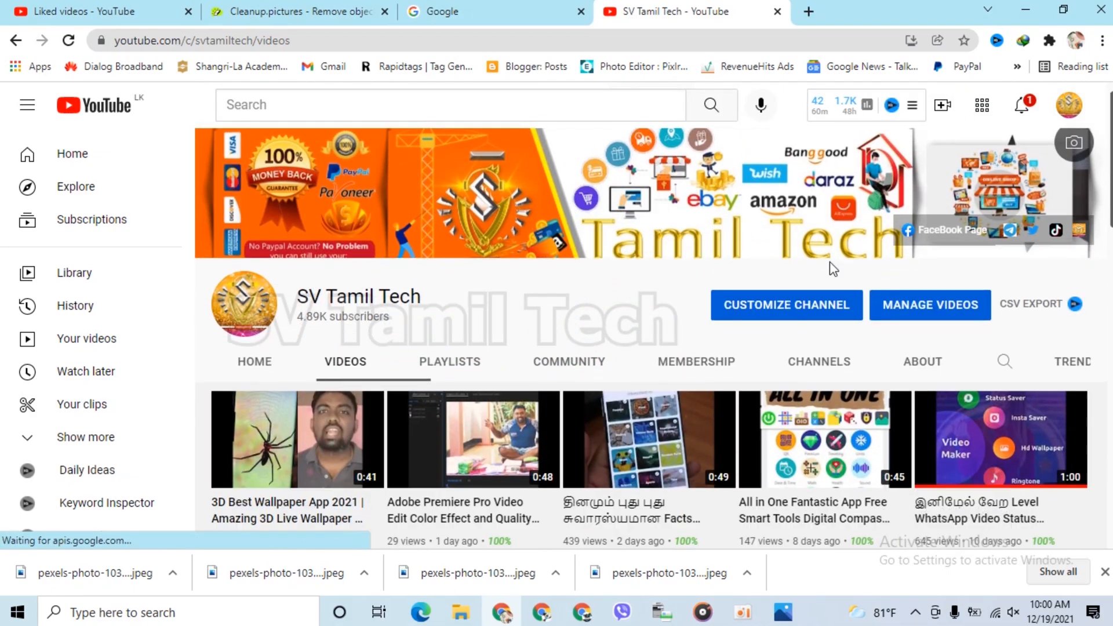